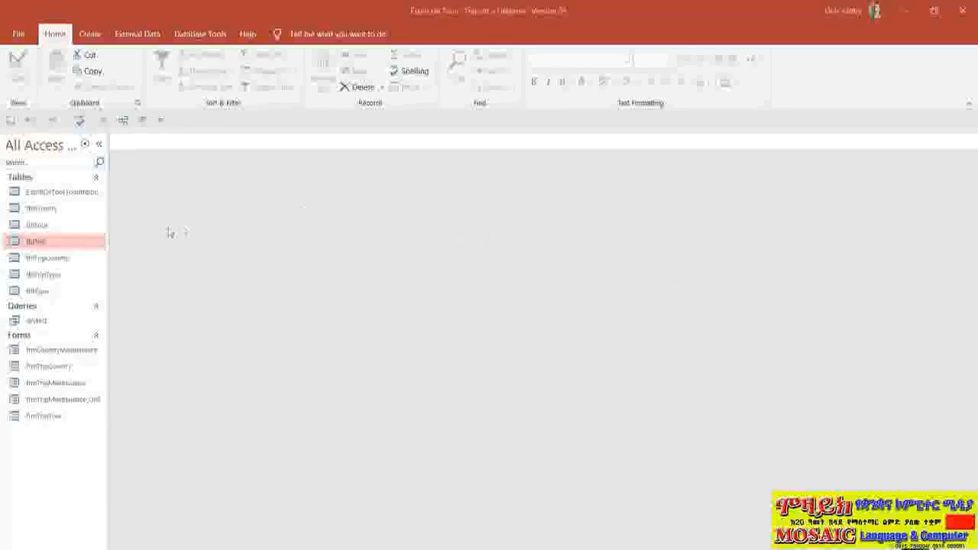
Delete the Country field and its indexes from the design of the tblTrip table, and close the table
right_click(61, 244)
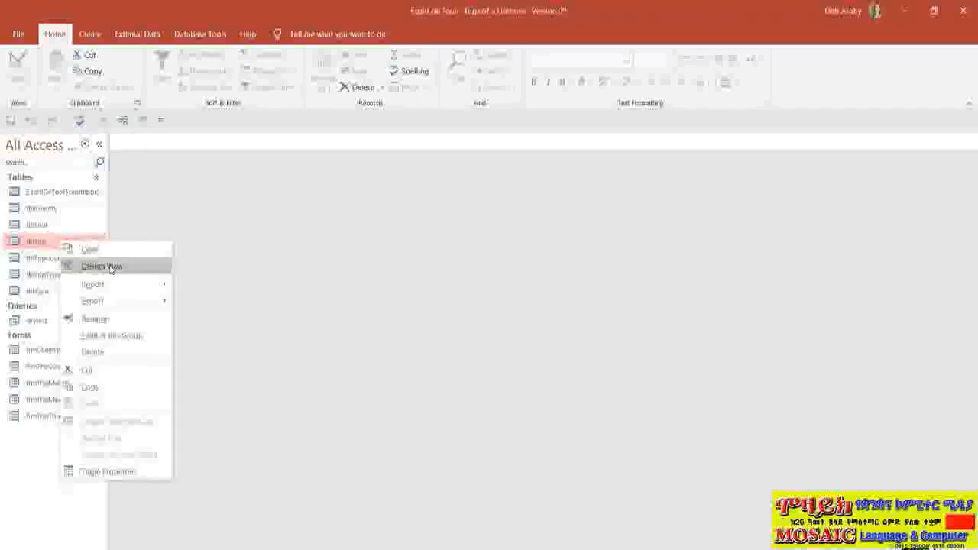
click(111, 267)
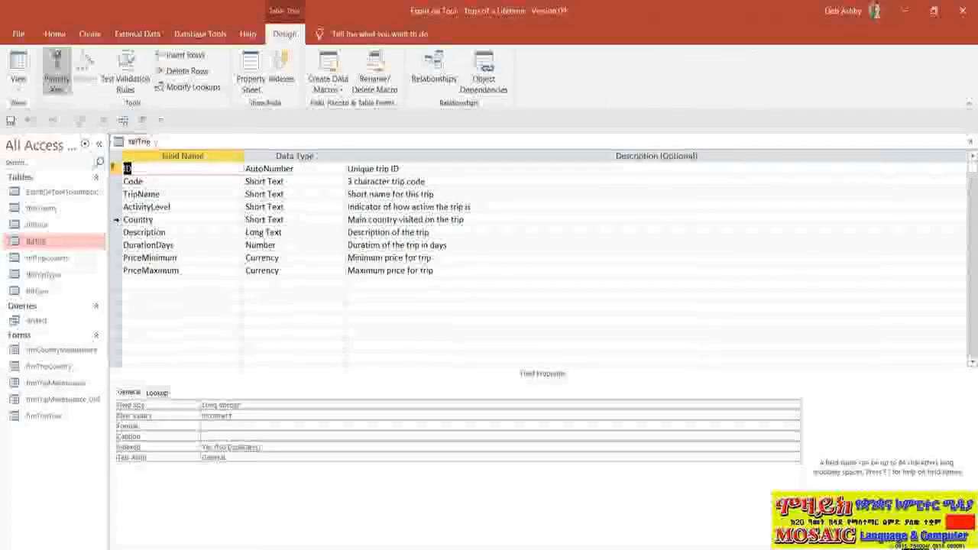
click(116, 219)
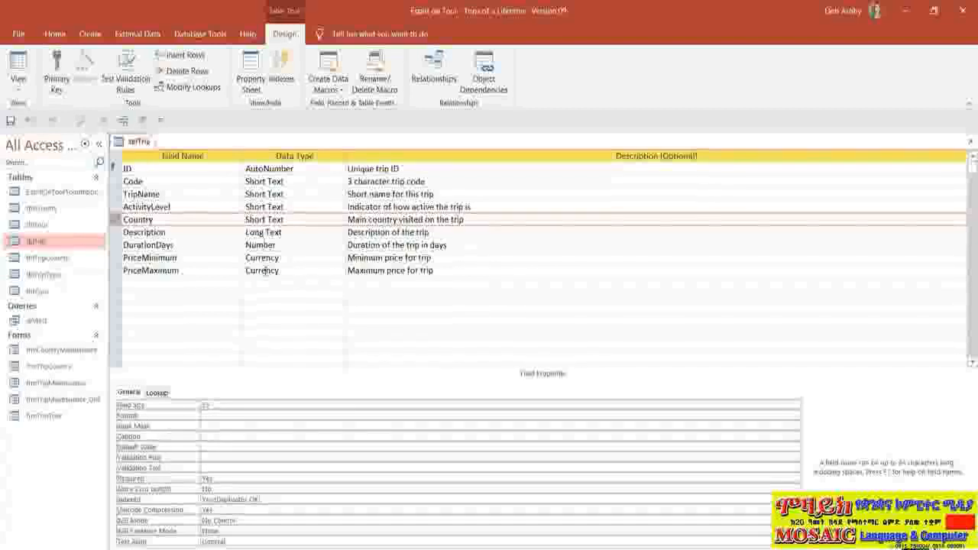
right_click(118, 220)
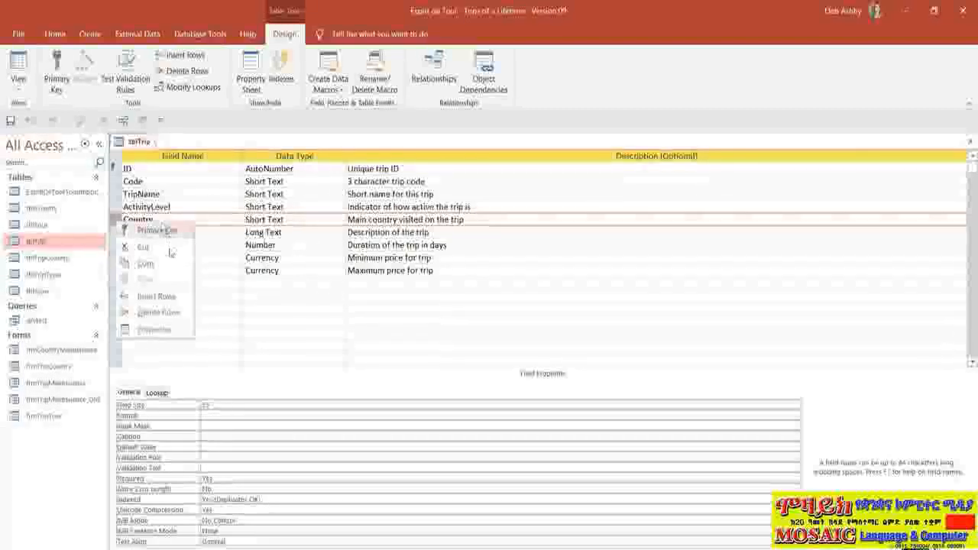
click(170, 313)
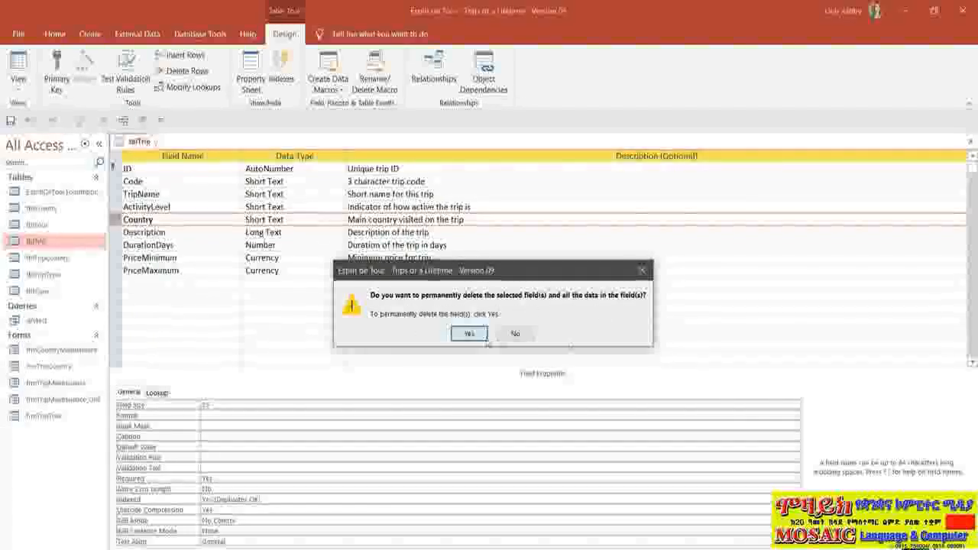
click(470, 334)
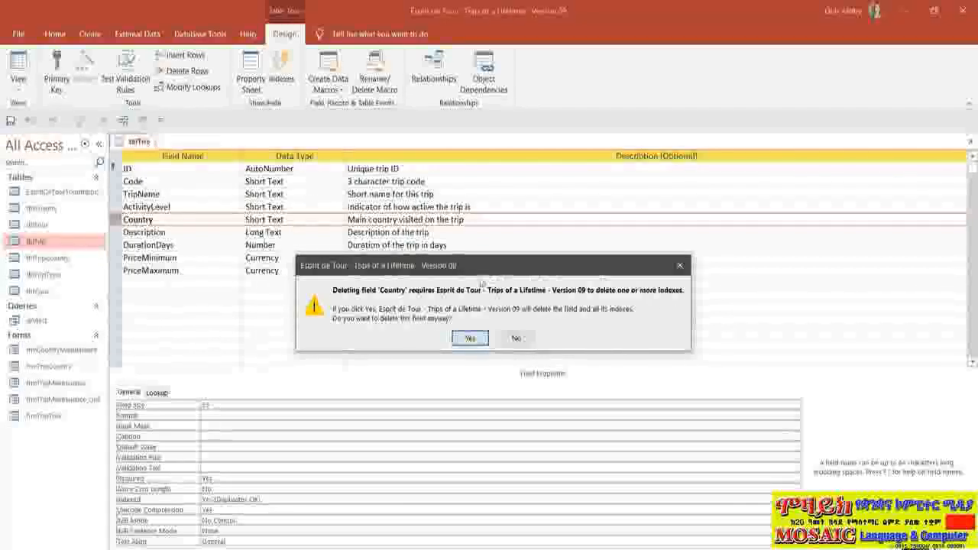
click(466, 339)
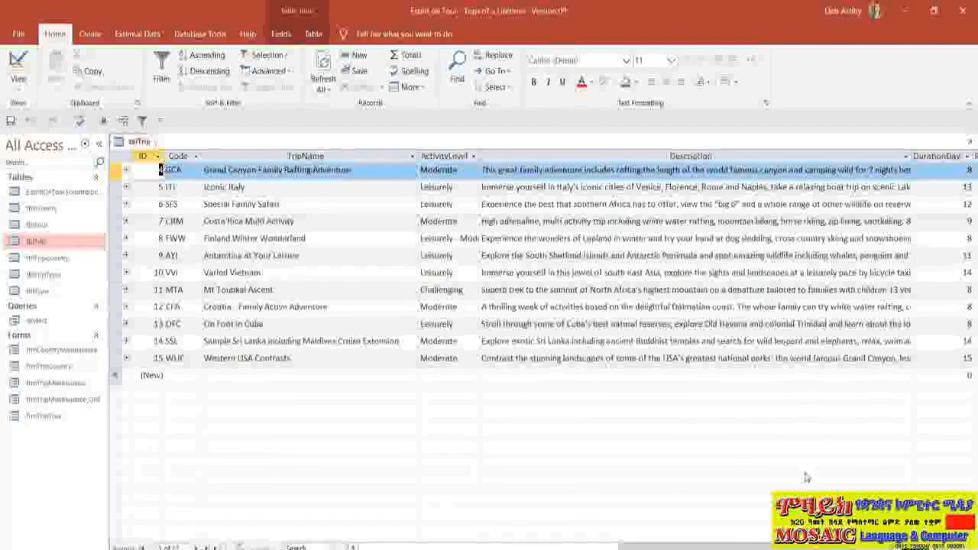
drag(489, 547, 428, 547)
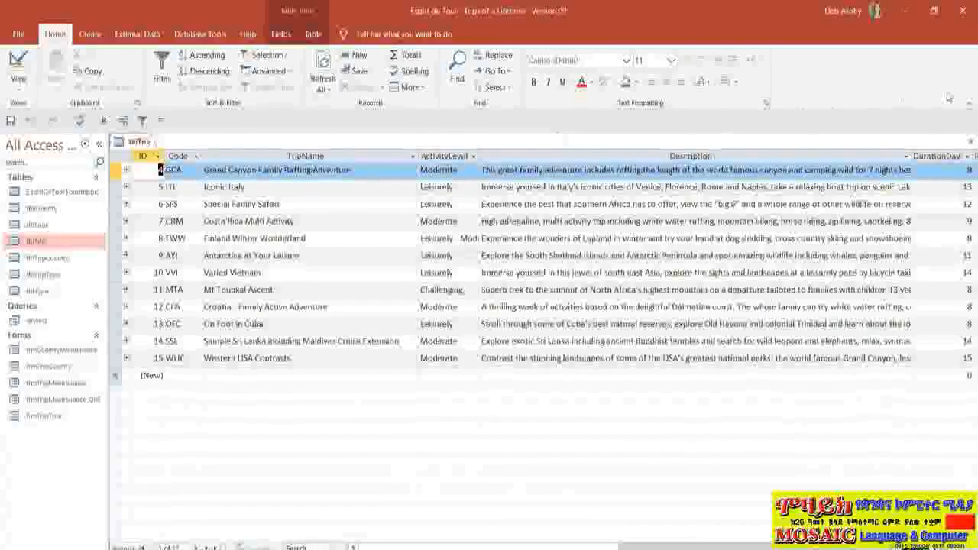
click(971, 142)
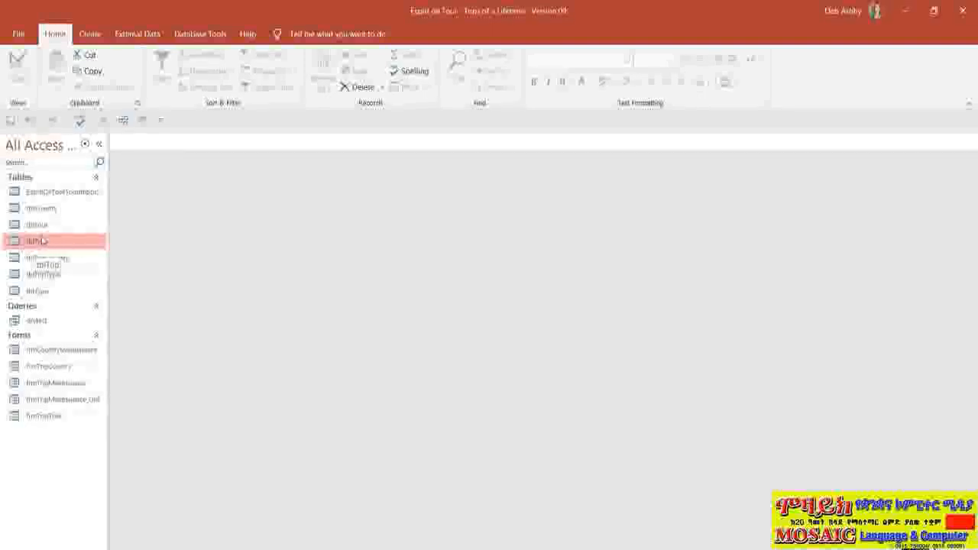
Start a Simple Query Wizard query and add the Code and TripName fields from tblTrip
click(93, 35)
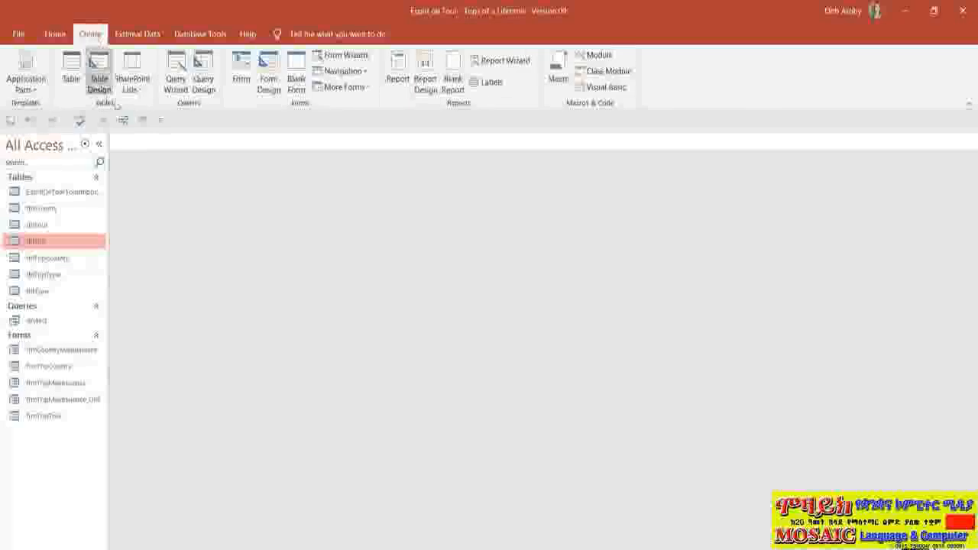
click(176, 76)
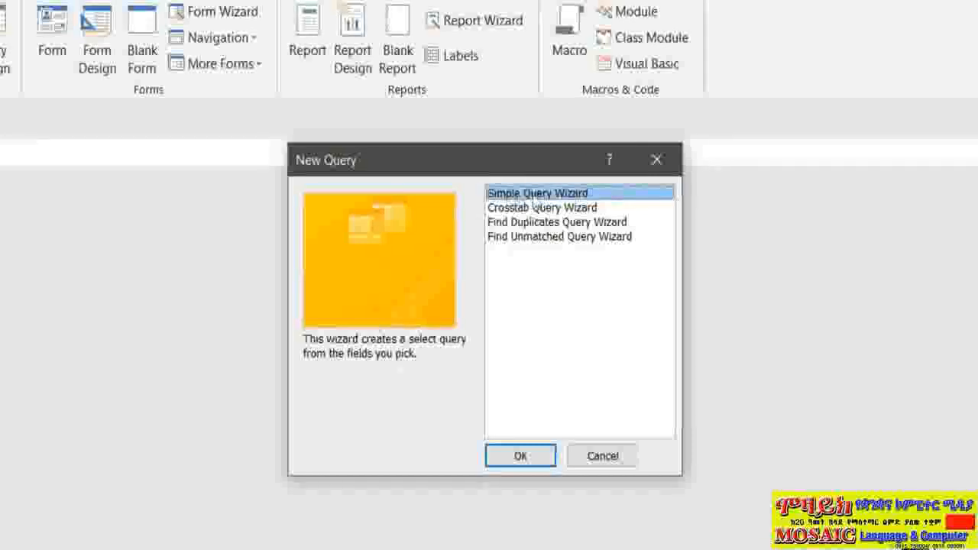
click(520, 457)
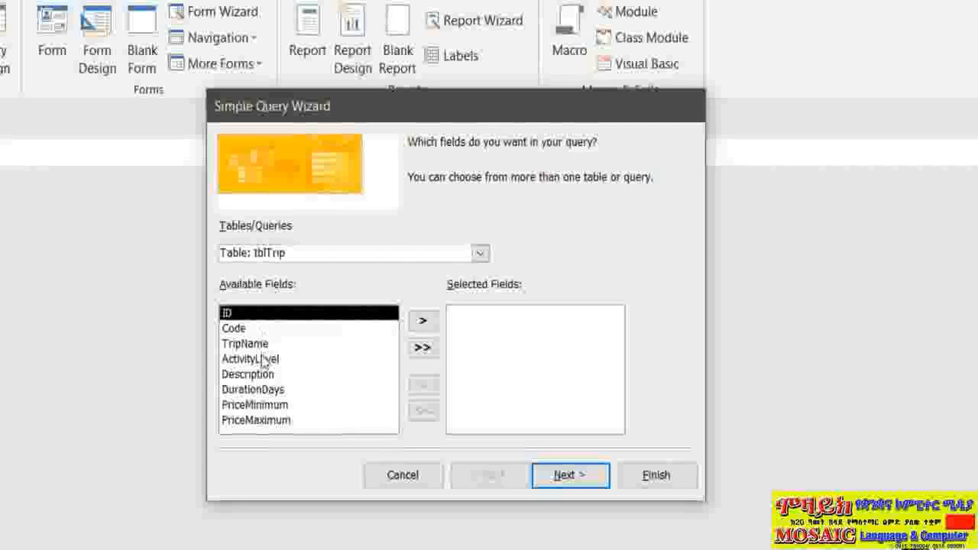
click(236, 328)
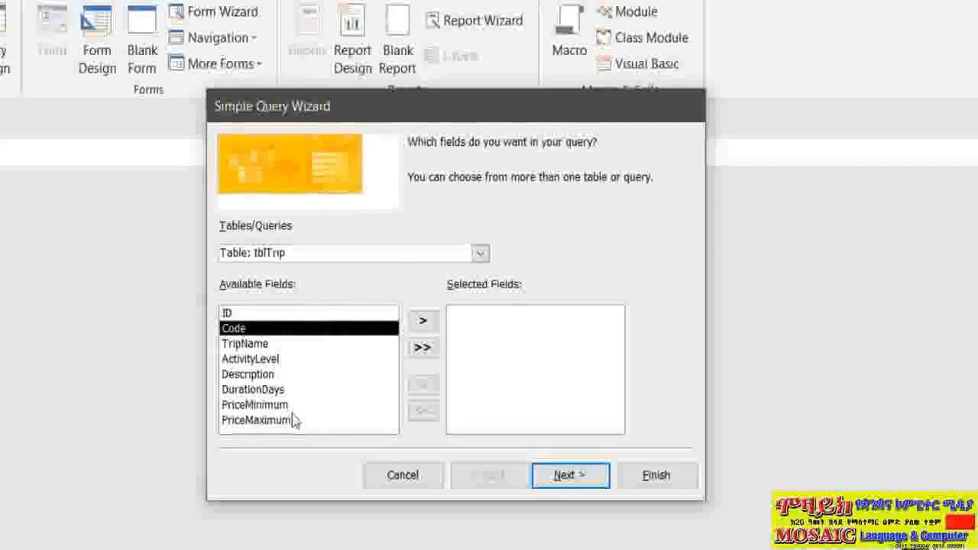
click(424, 322)
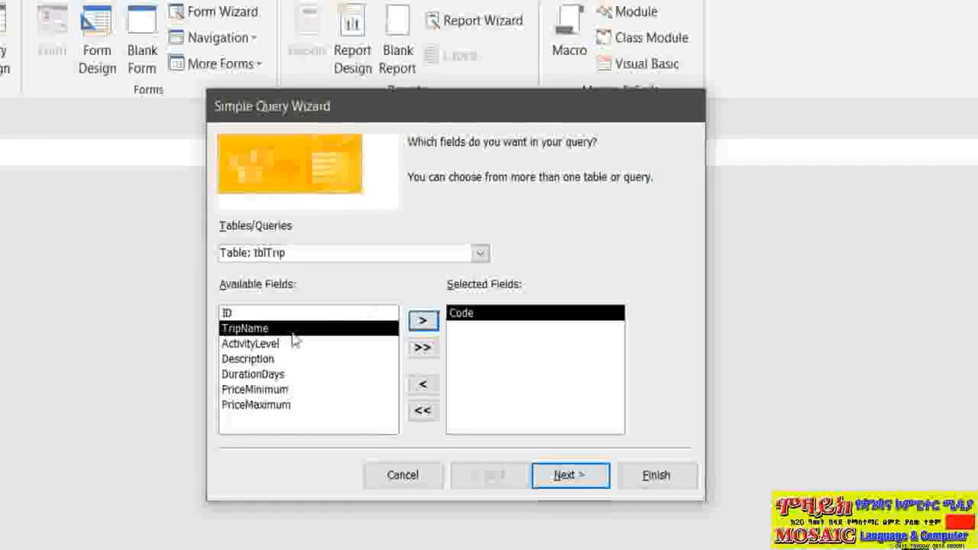
click(418, 324)
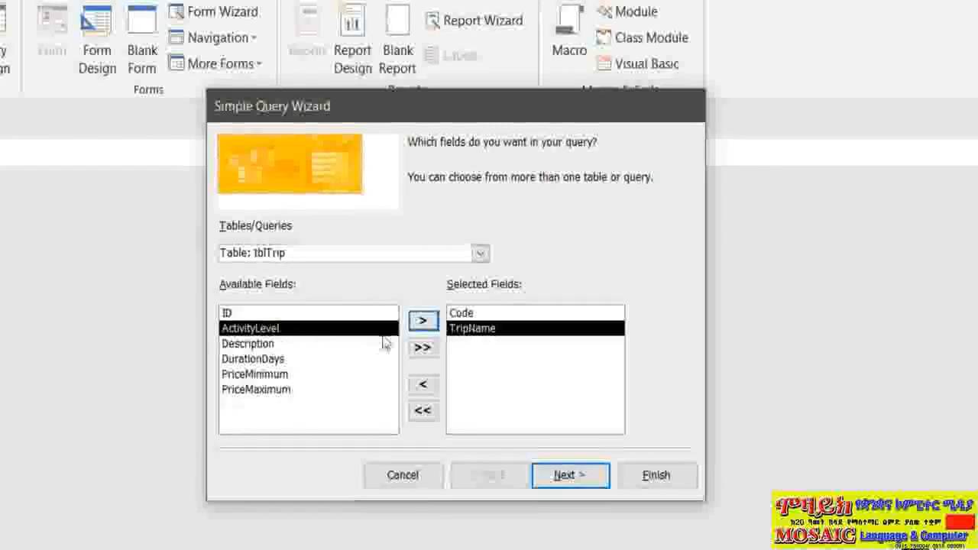
Add the Country field from the tblTripCountry table to the query's selected fields
click(479, 254)
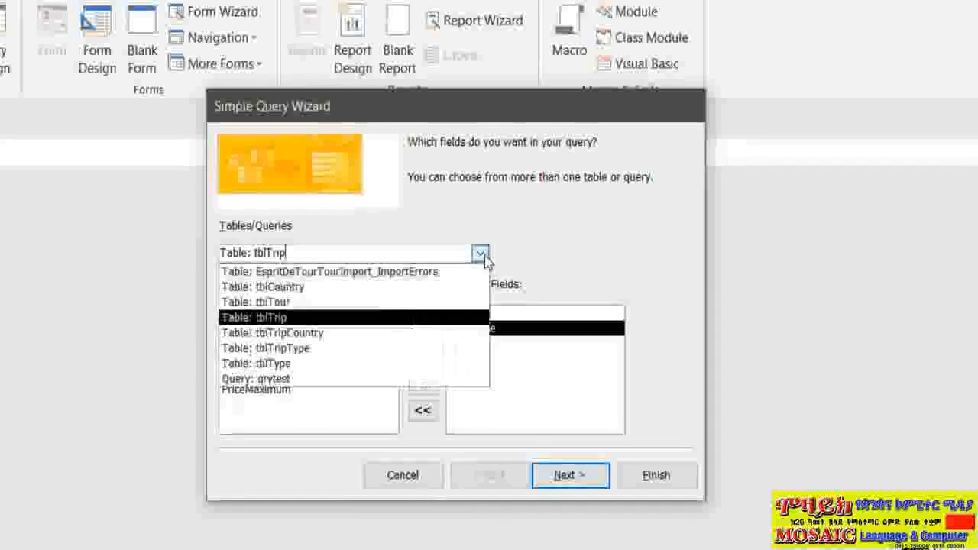
click(324, 334)
click(229, 345)
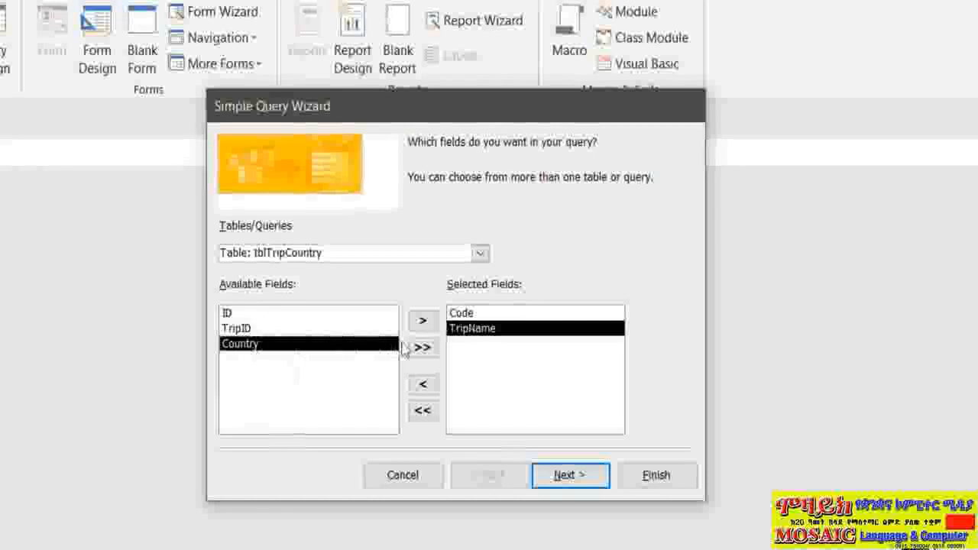
click(423, 322)
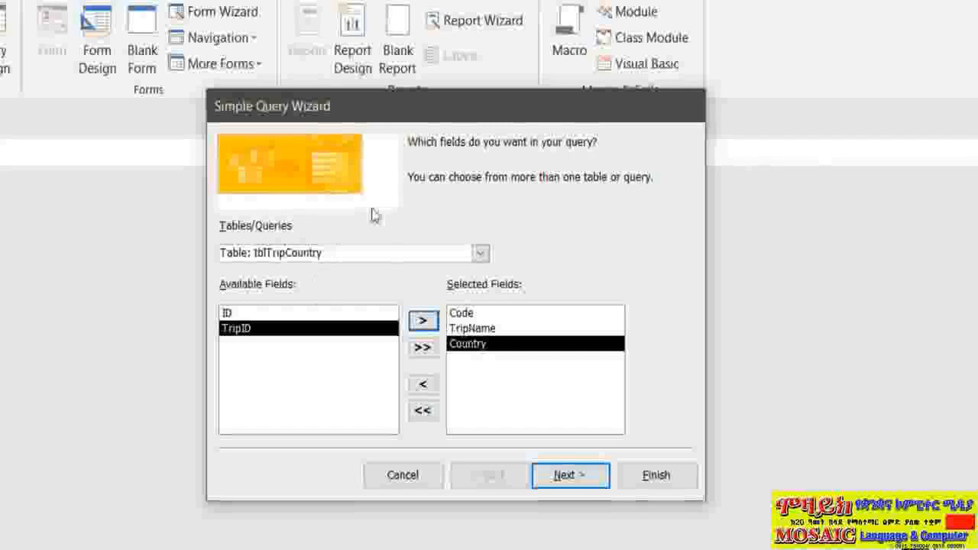
click(481, 254)
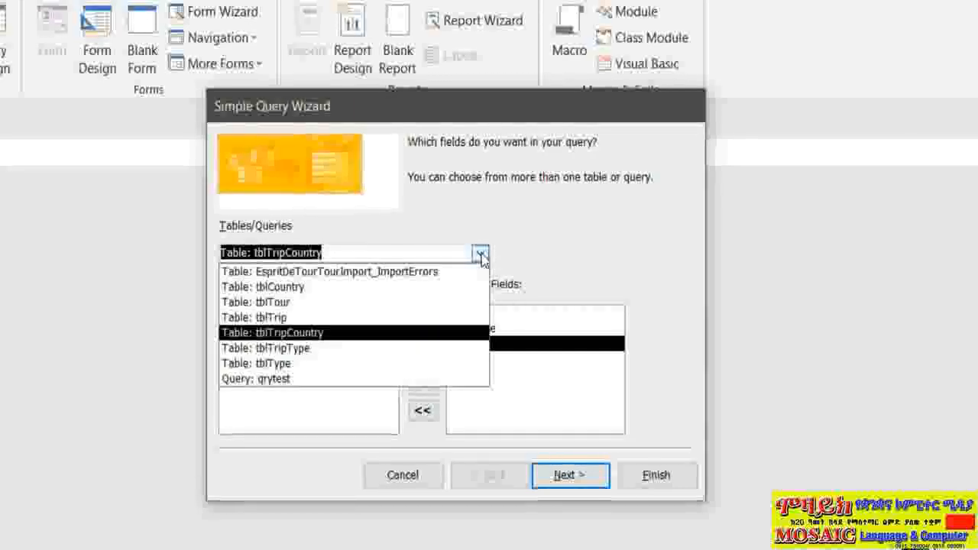
click(565, 247)
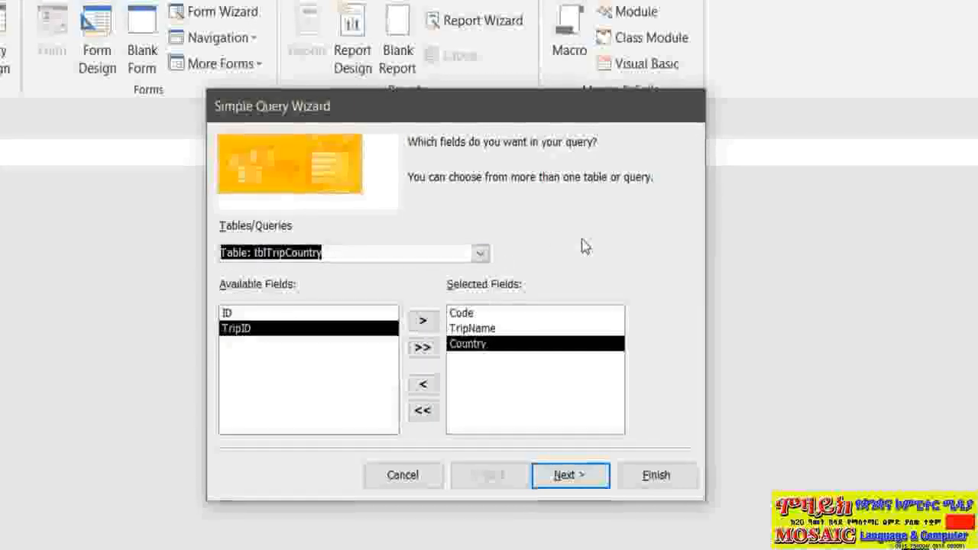
Keep the query as a detail query, title it qryTripCountryQuery, and finish by opening it to view its information
click(568, 480)
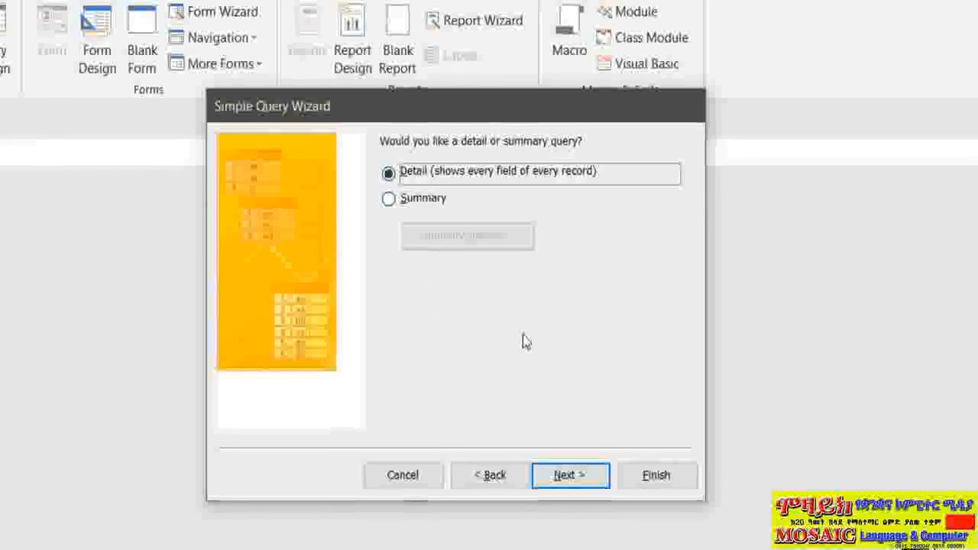
click(579, 474)
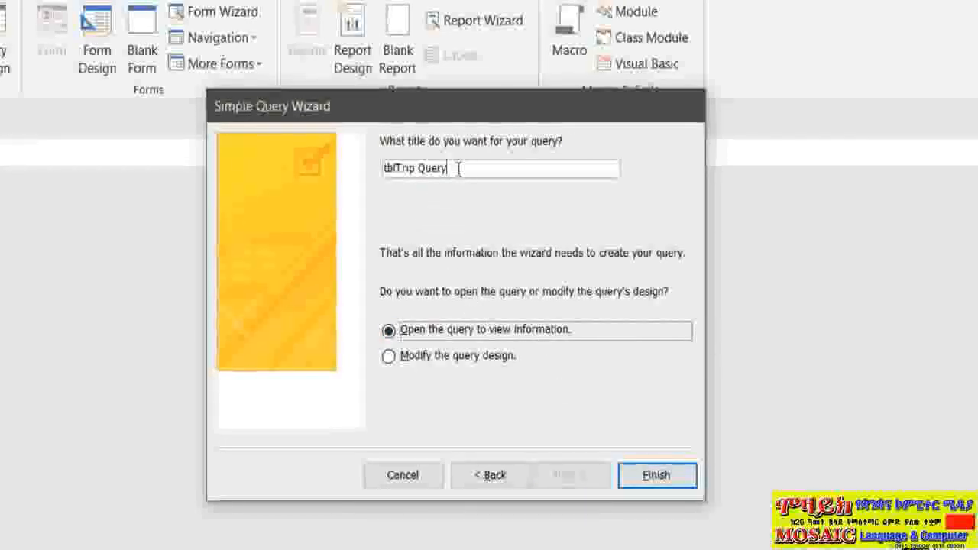
drag(461, 169, 380, 169)
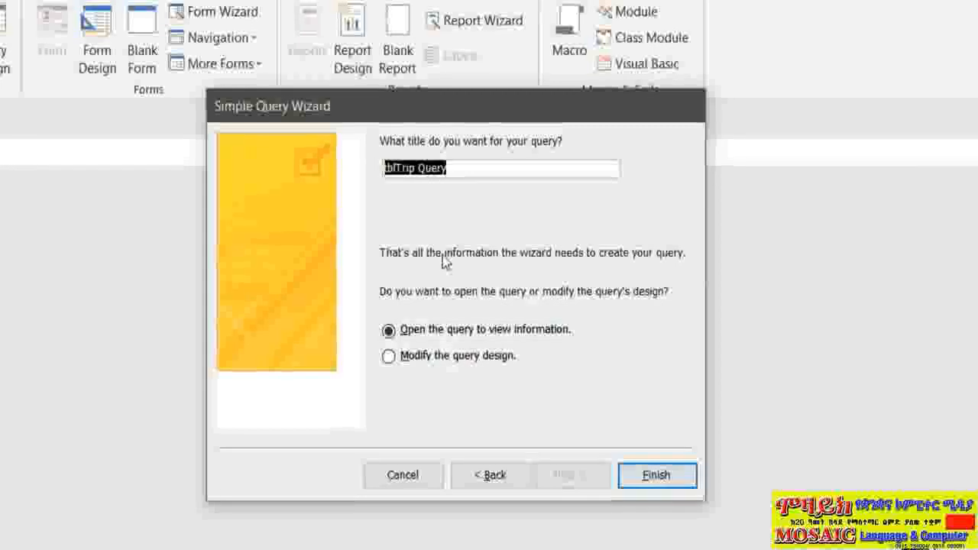
text(q)
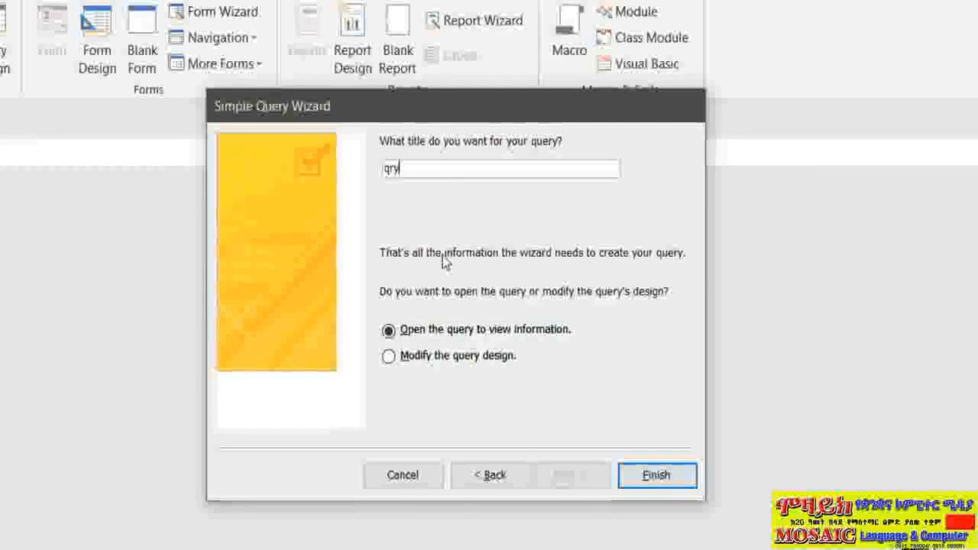
text(ry)
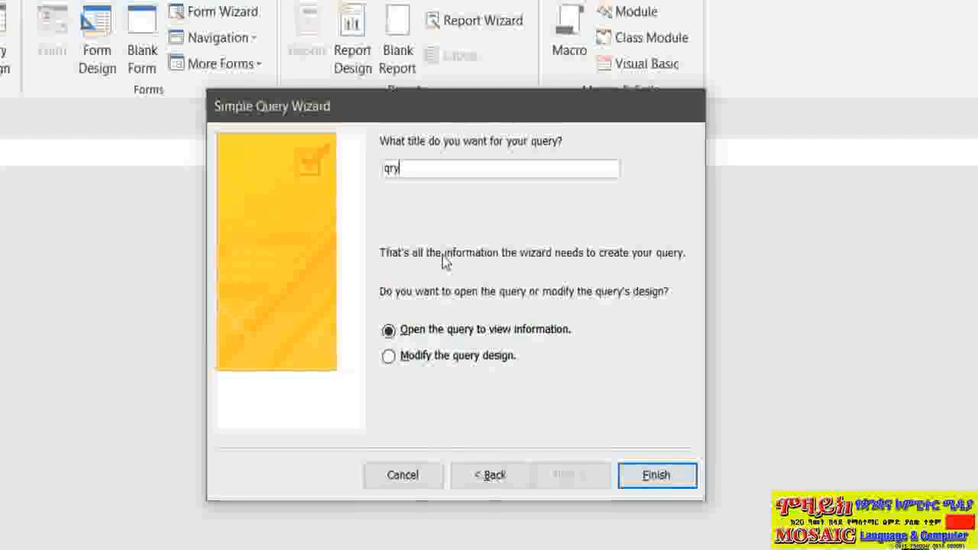
text(TripC)
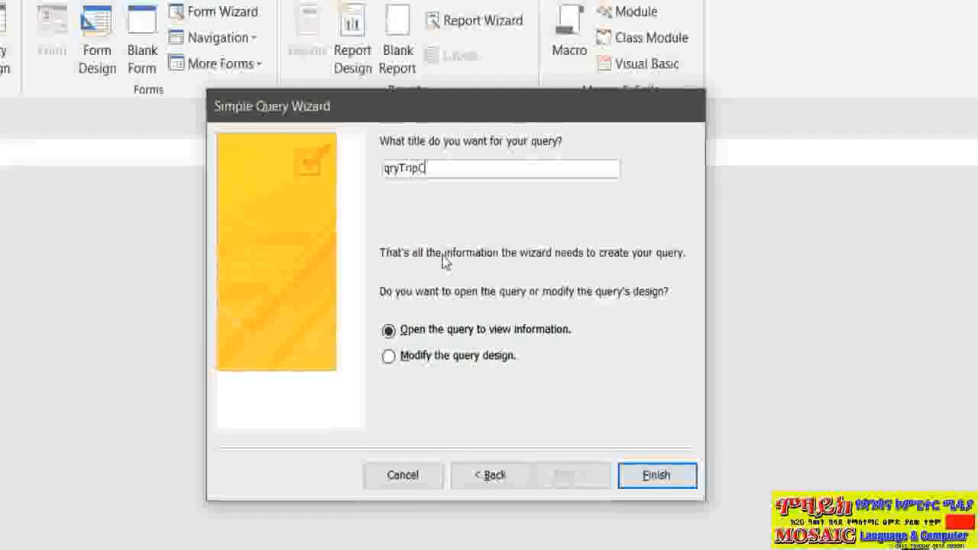
text(ountry)
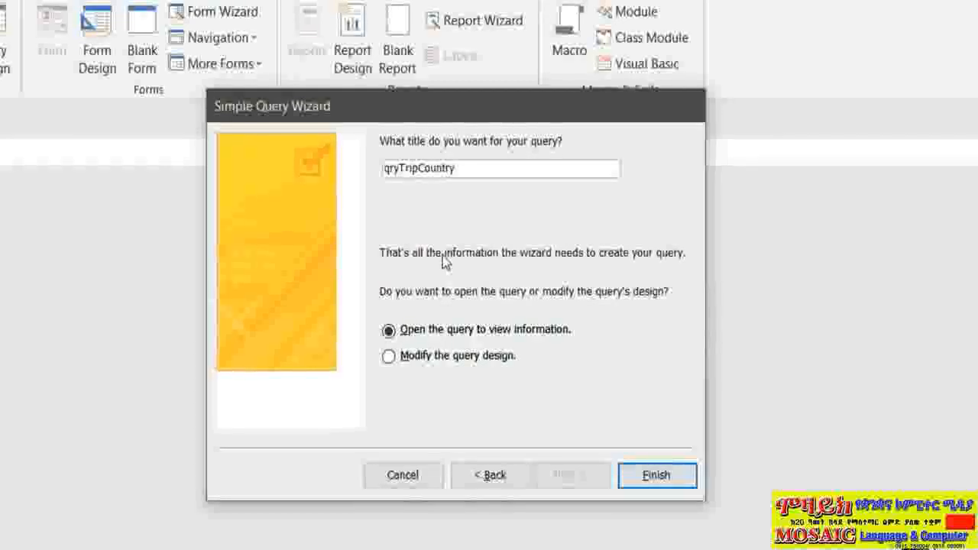
text(Query)
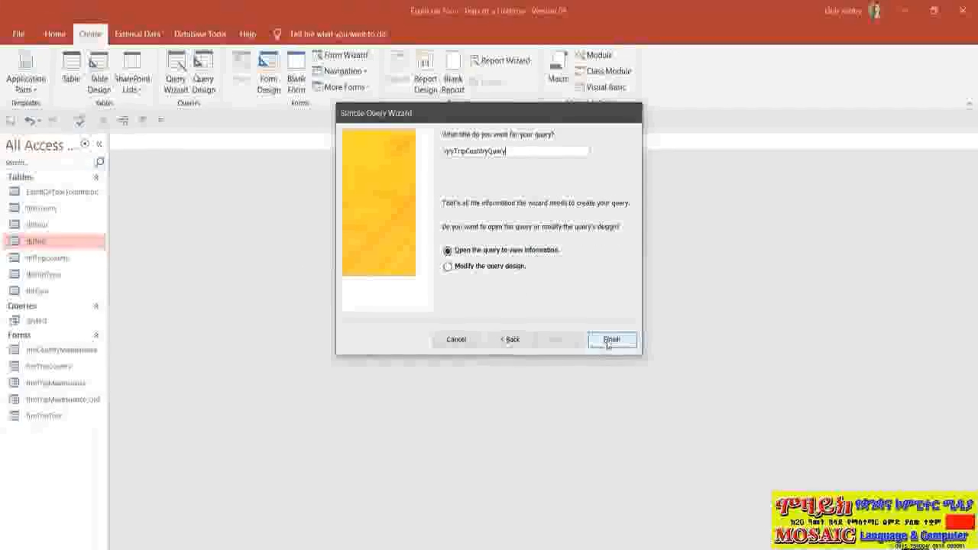
click(608, 341)
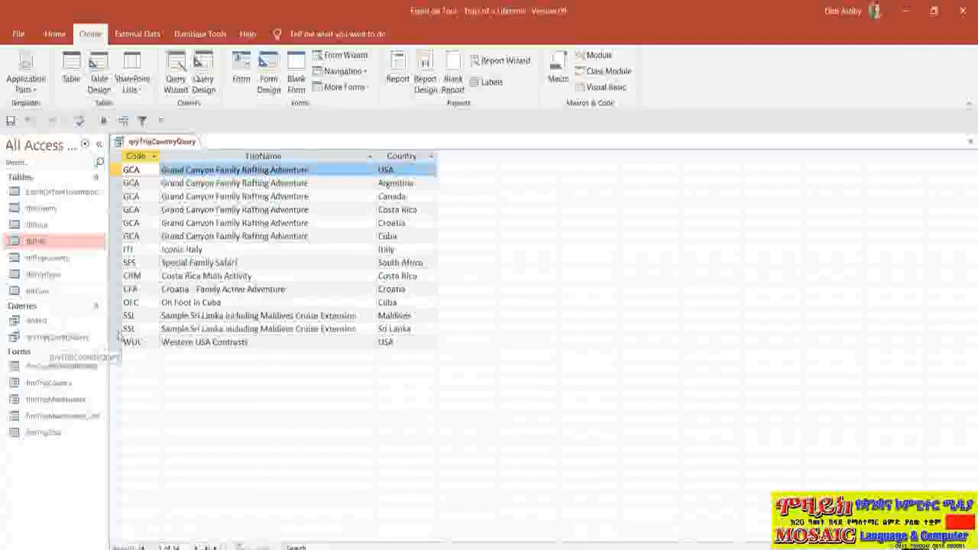
Examine the SQL statement behind qryTripCountryQuery in SQL View
right_click(168, 143)
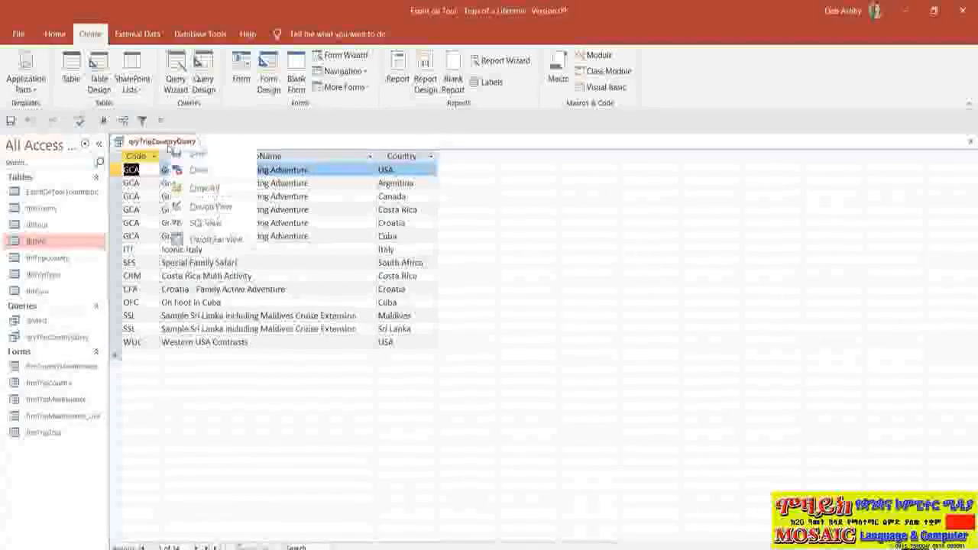
click(200, 222)
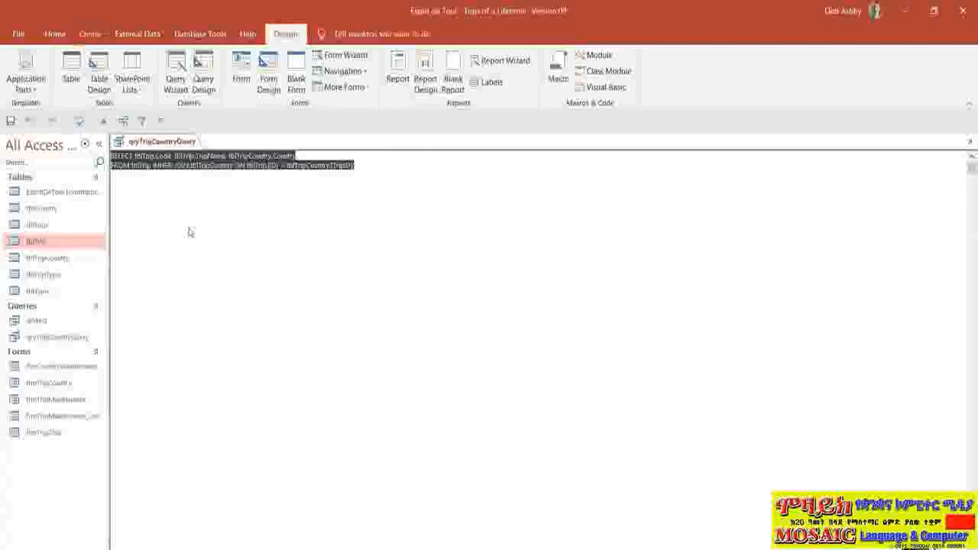
click(357, 205)
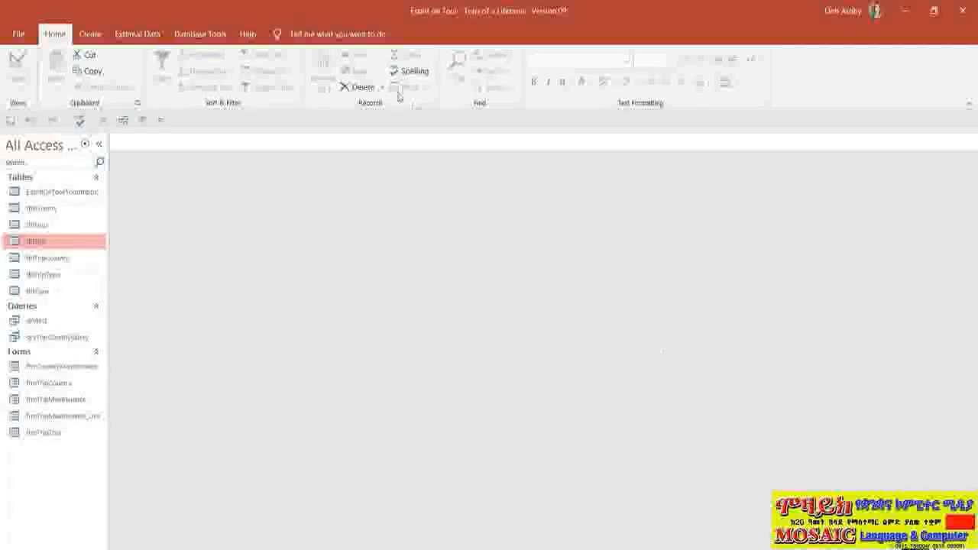
Start another Simple Query Wizard query and include the Code and TripName fields from tblTrip
click(90, 33)
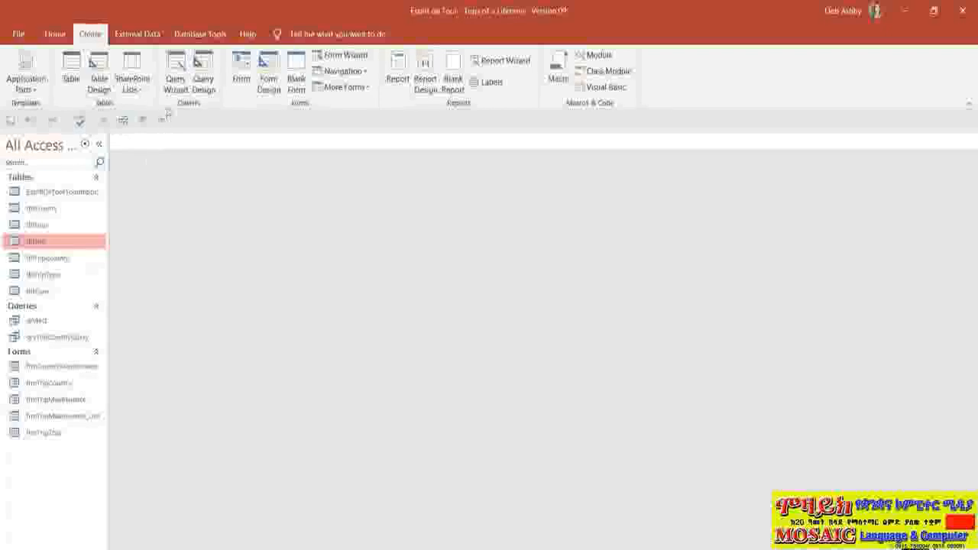
click(175, 72)
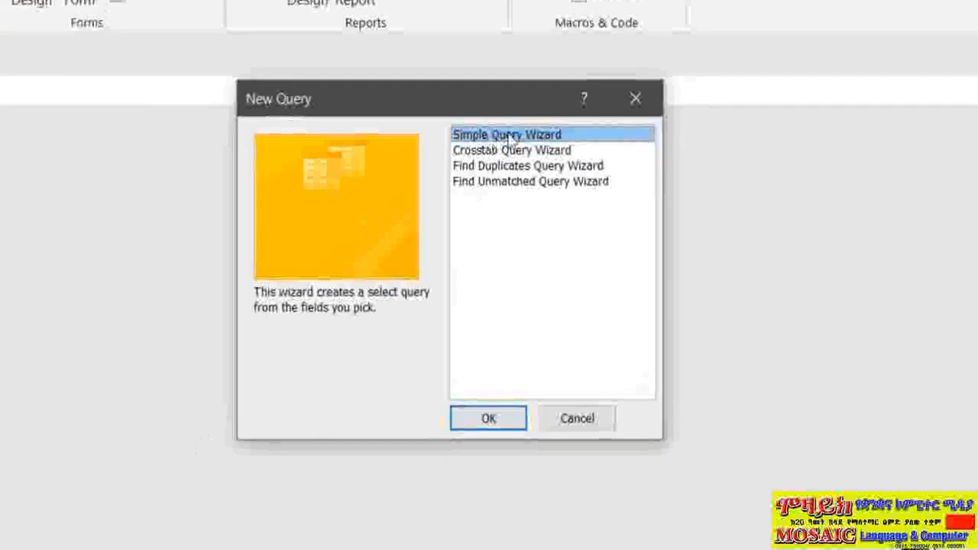
click(488, 419)
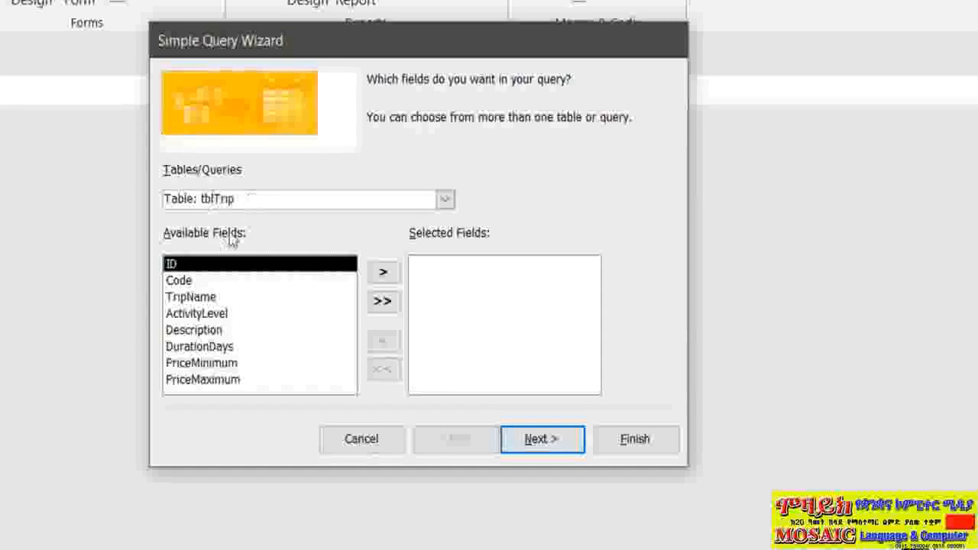
click(194, 285)
click(384, 272)
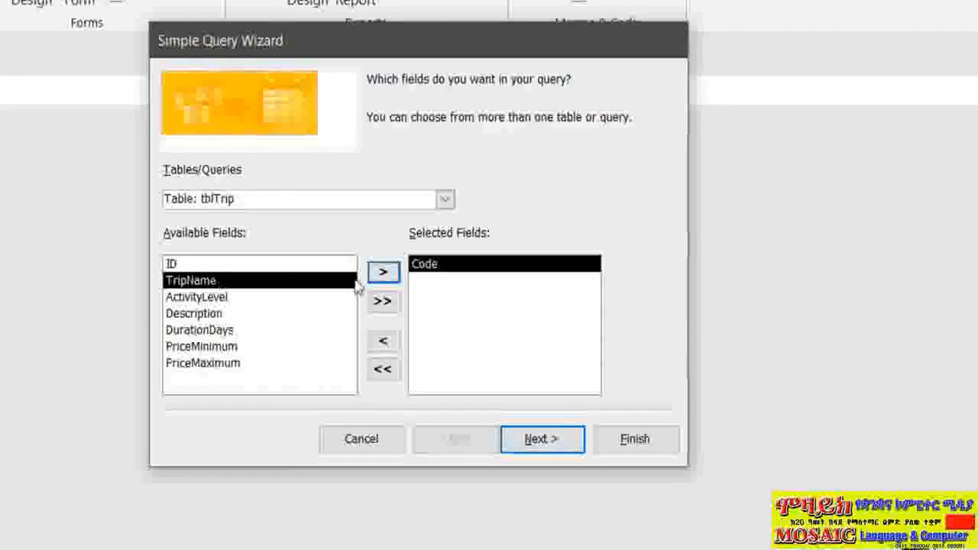
click(383, 274)
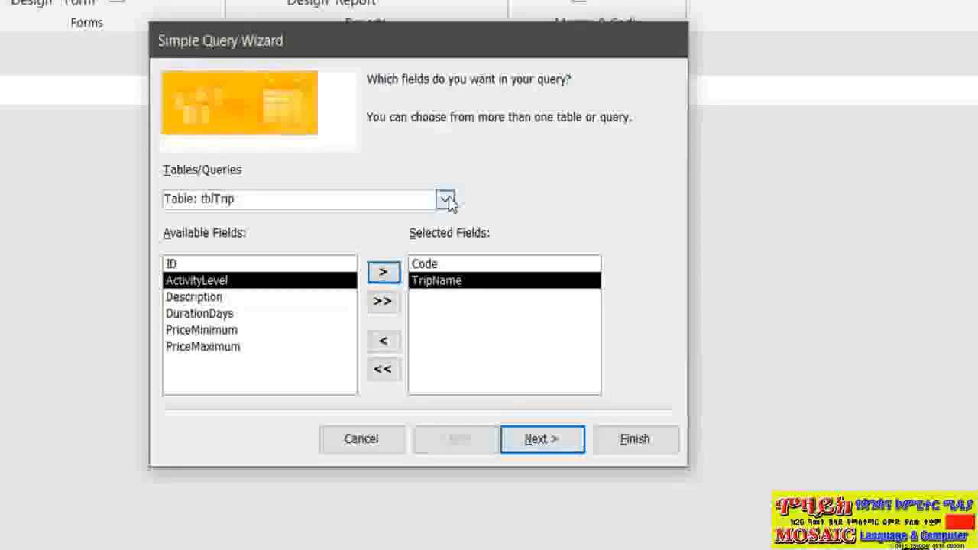
Add the PriceAdult field from the tblTour table to the selected fields and continue to the query type choice
click(445, 199)
click(225, 251)
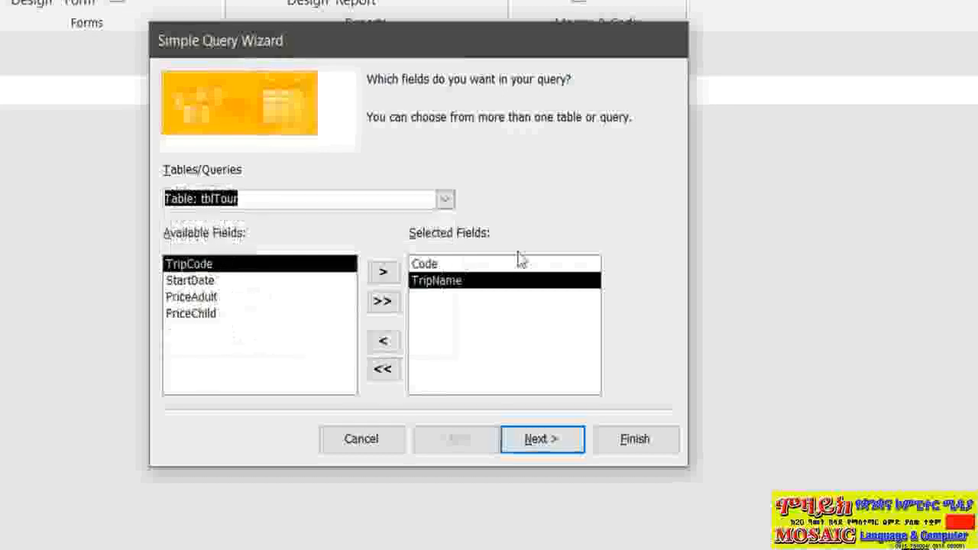
click(193, 298)
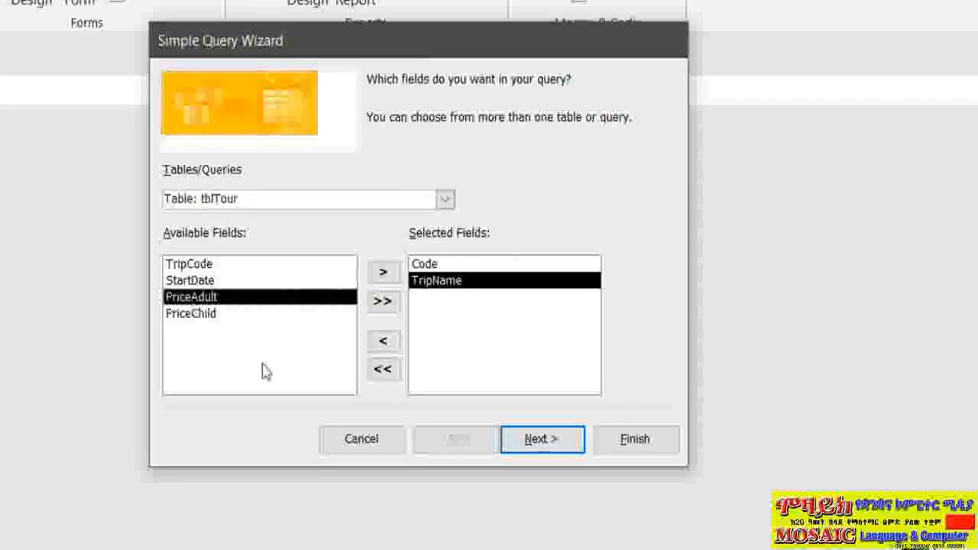
click(384, 273)
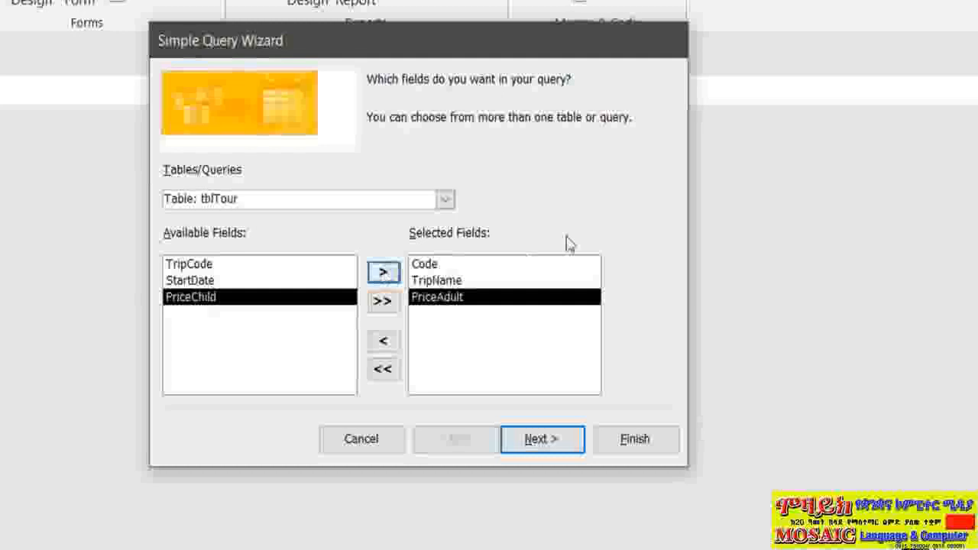
click(541, 440)
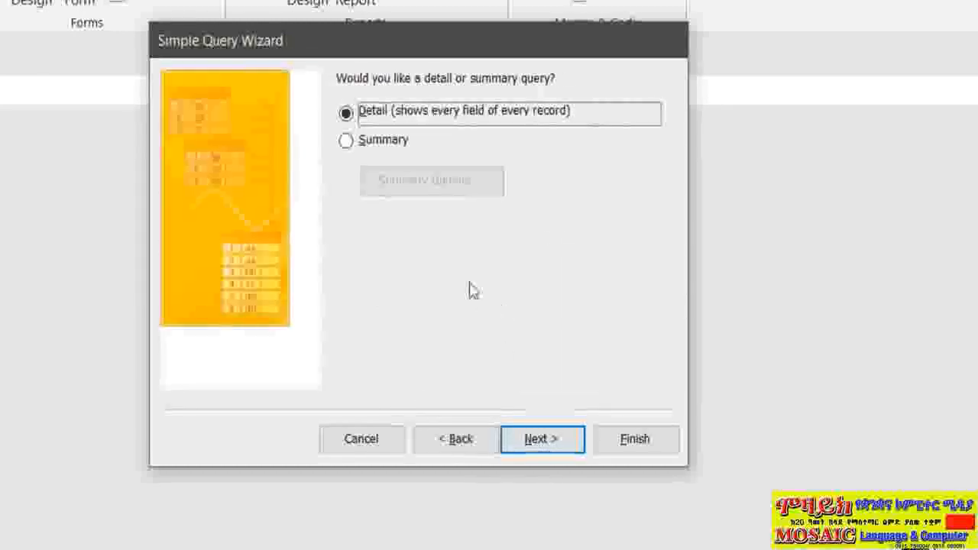
Make it a summary query that calculates Avg, Min and Max of PriceAdult and counts the records in tblTour
click(368, 144)
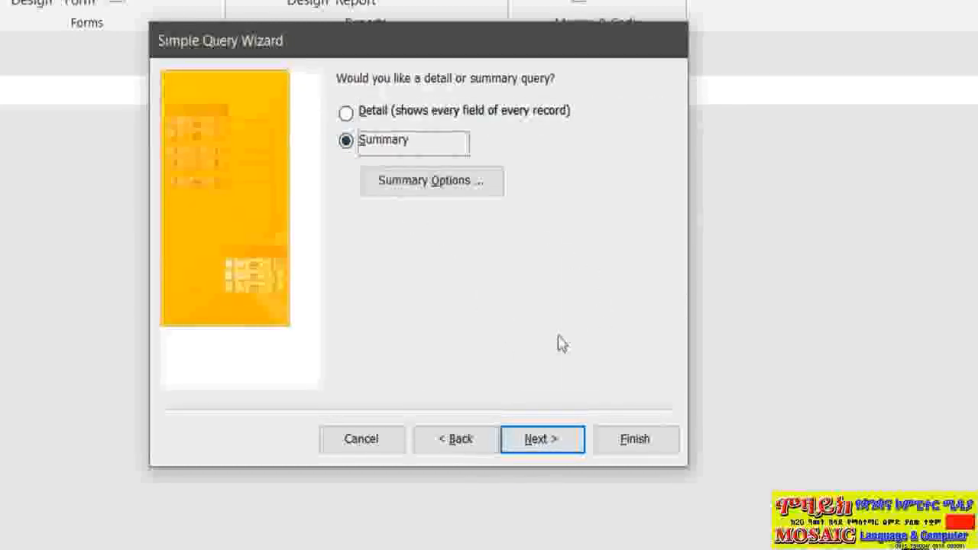
click(448, 191)
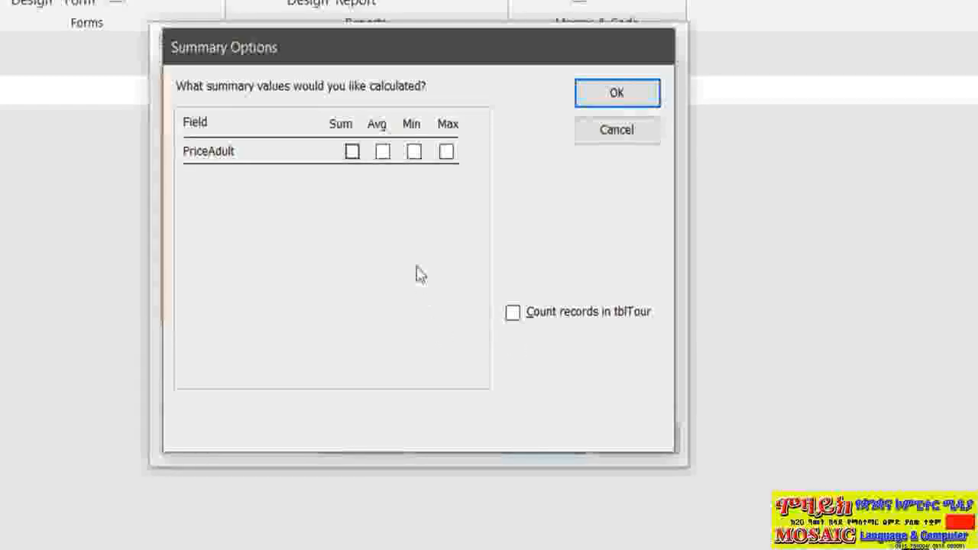
click(383, 152)
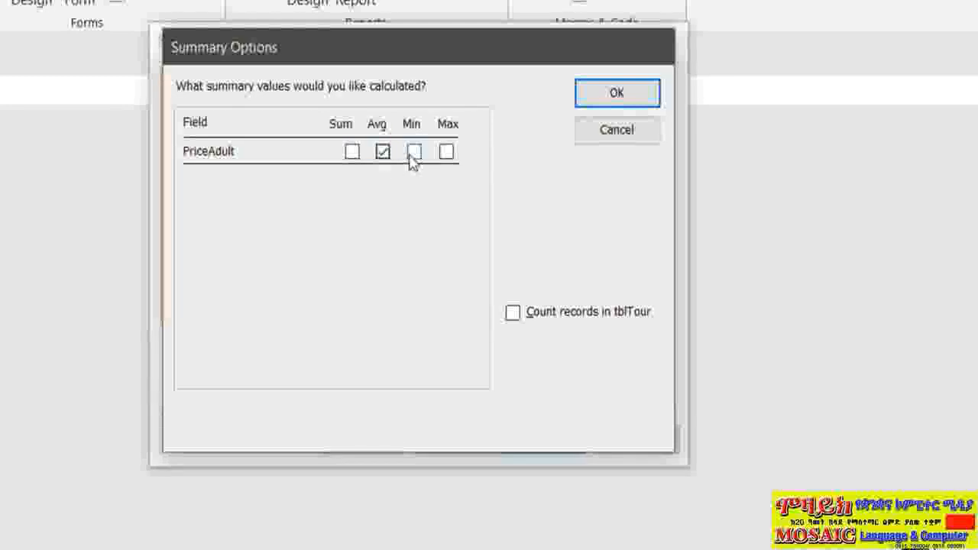
click(414, 153)
click(447, 153)
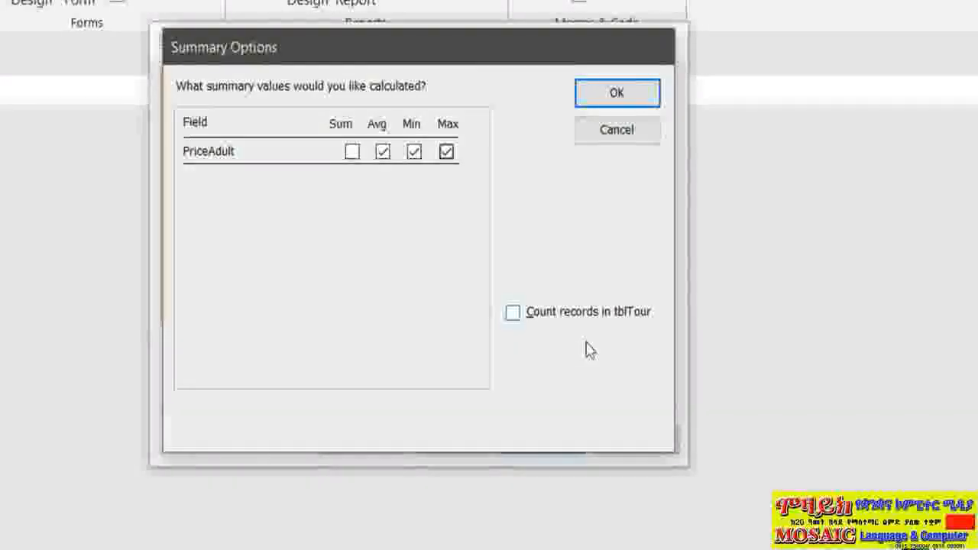
click(513, 313)
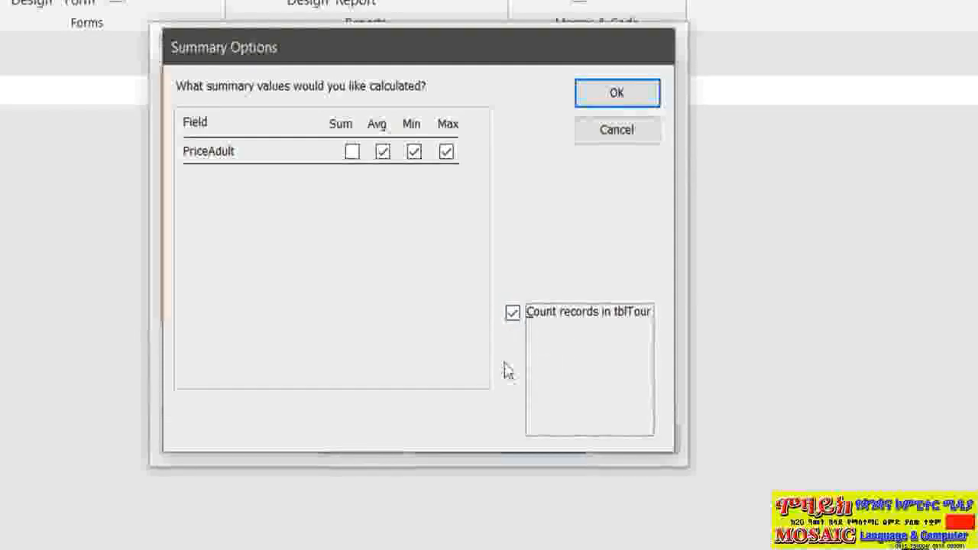
click(616, 93)
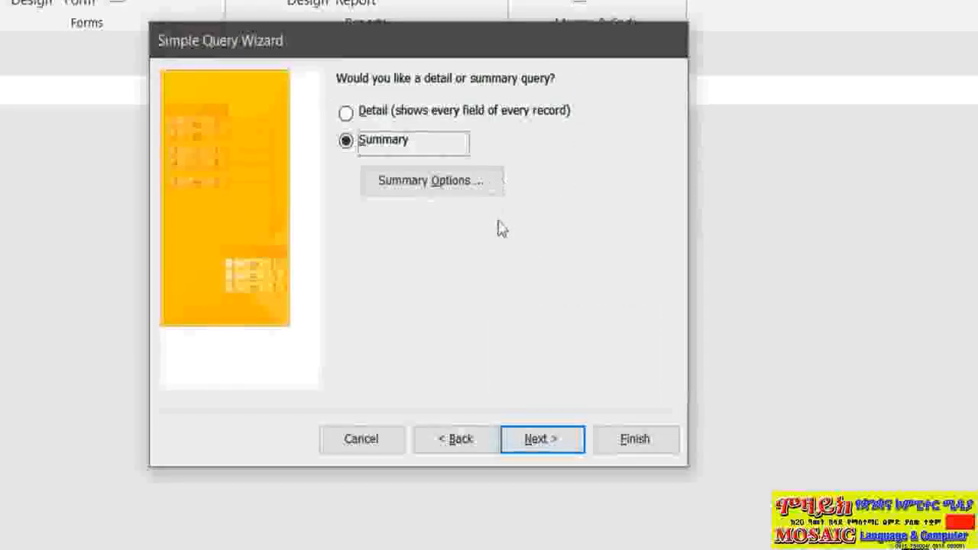
Title the query qryTripTourSummaryQuery and finish the wizard, opening the query to view its information
click(550, 441)
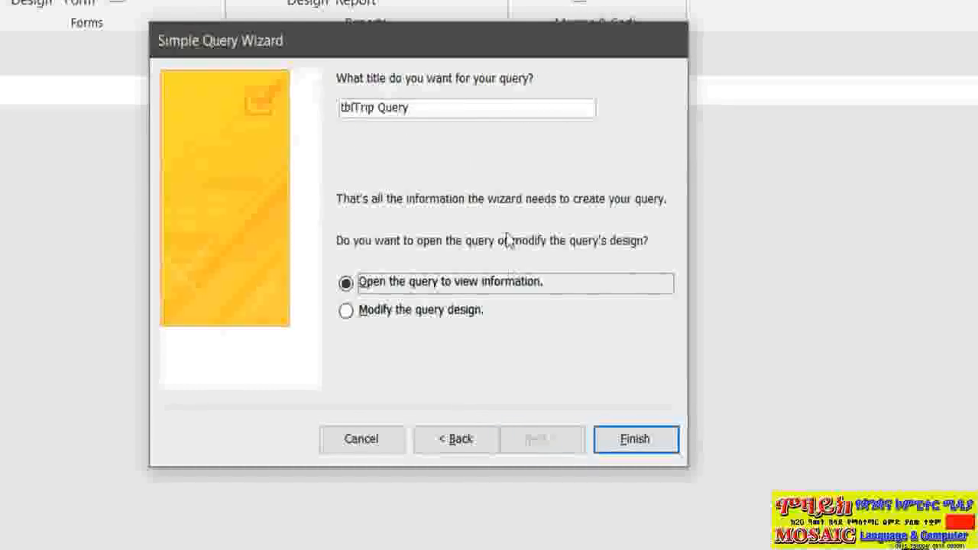
drag(402, 107, 308, 102)
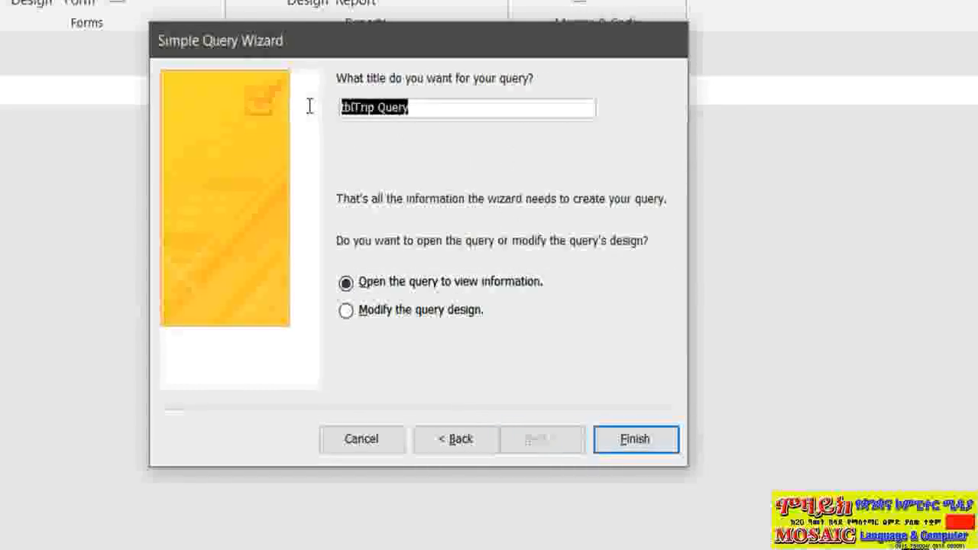
text(qryTripTourSummaryQuery)
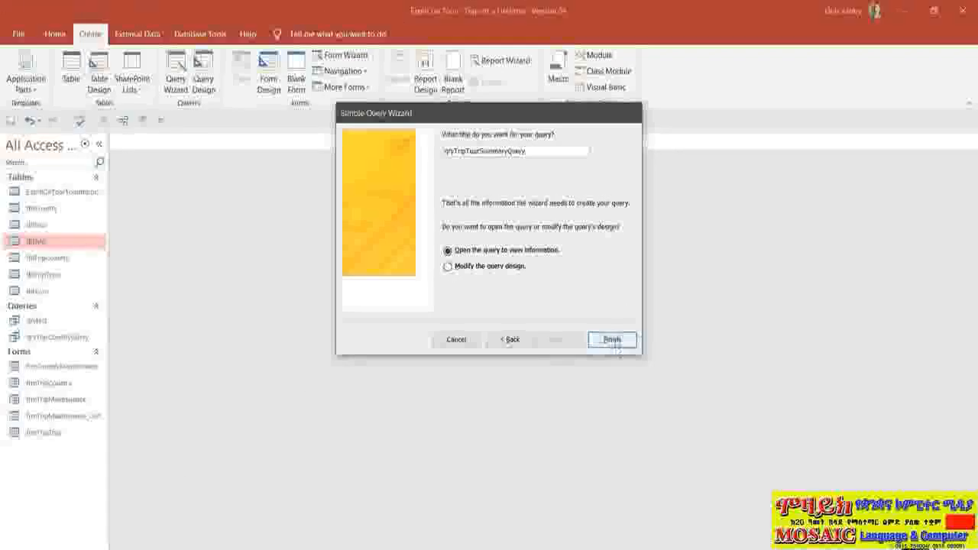
click(611, 340)
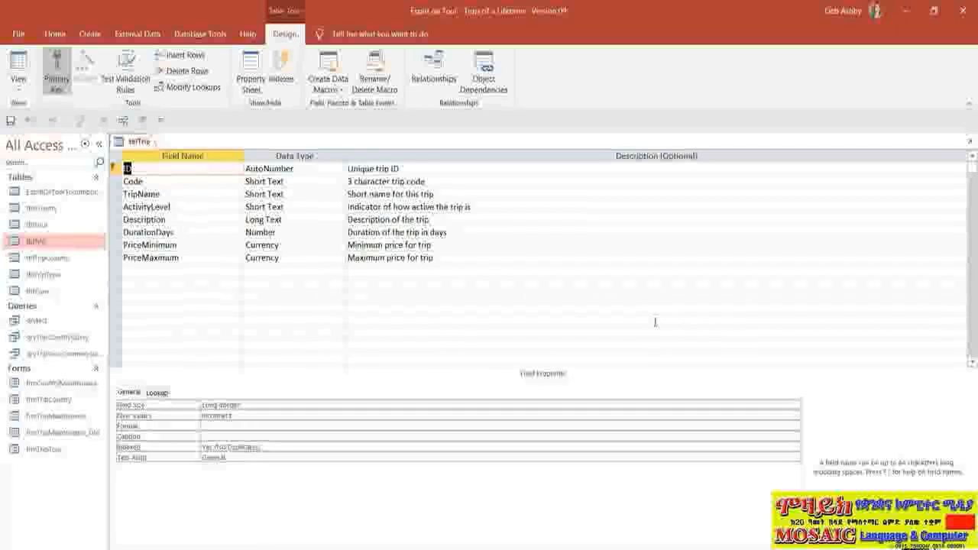
Check the field properties, including Indexed, of Code and TripName in tblTrip's design, and close the table
click(133, 181)
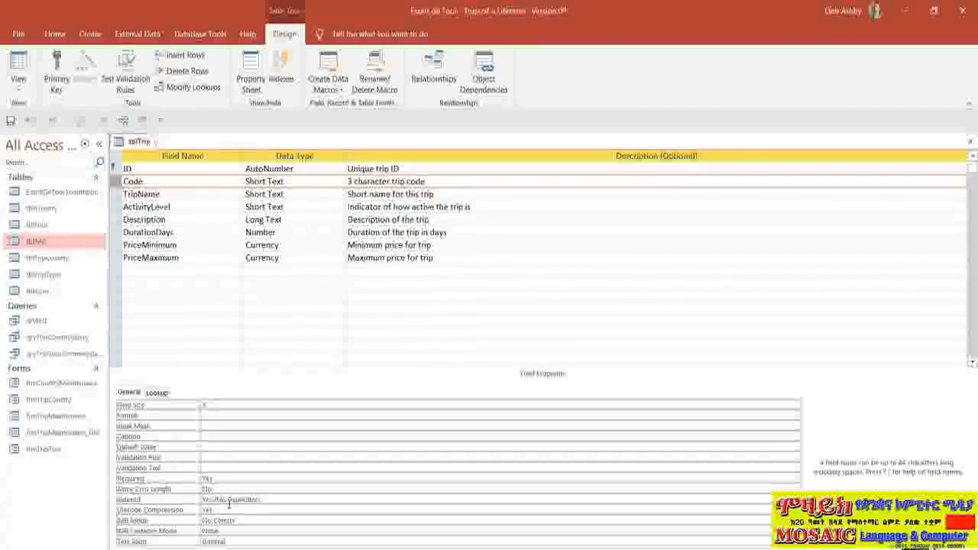
click(113, 194)
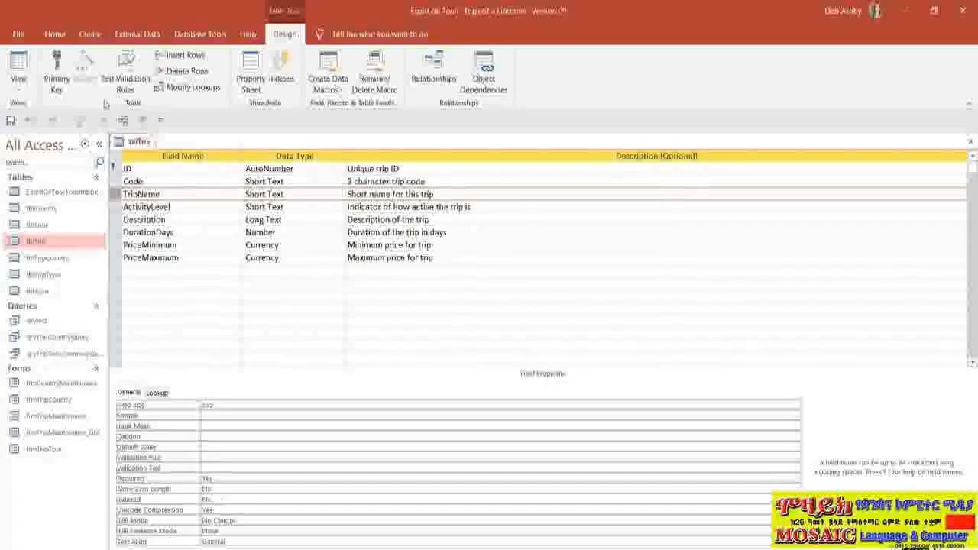
right_click(136, 142)
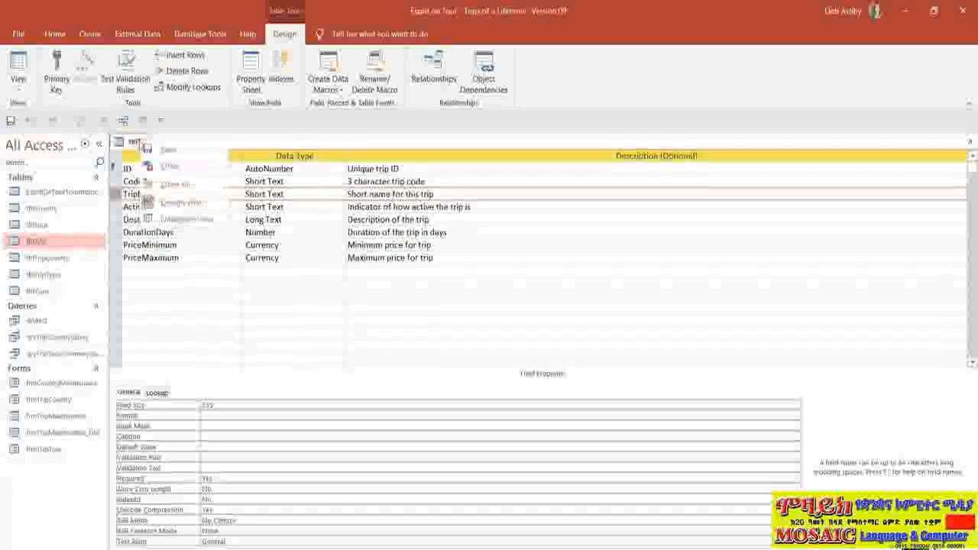
click(183, 173)
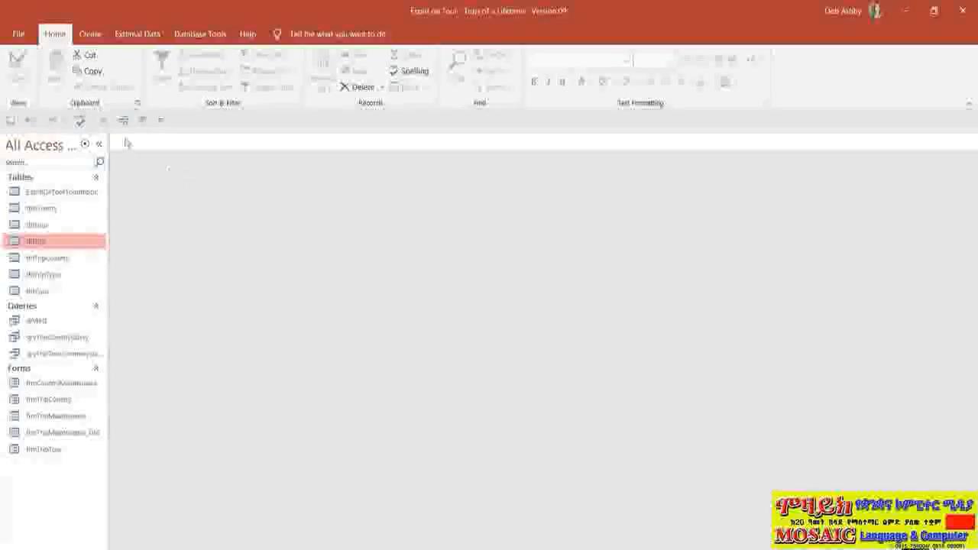
Create a new query with the Find Unmatched Query Wizard
click(91, 34)
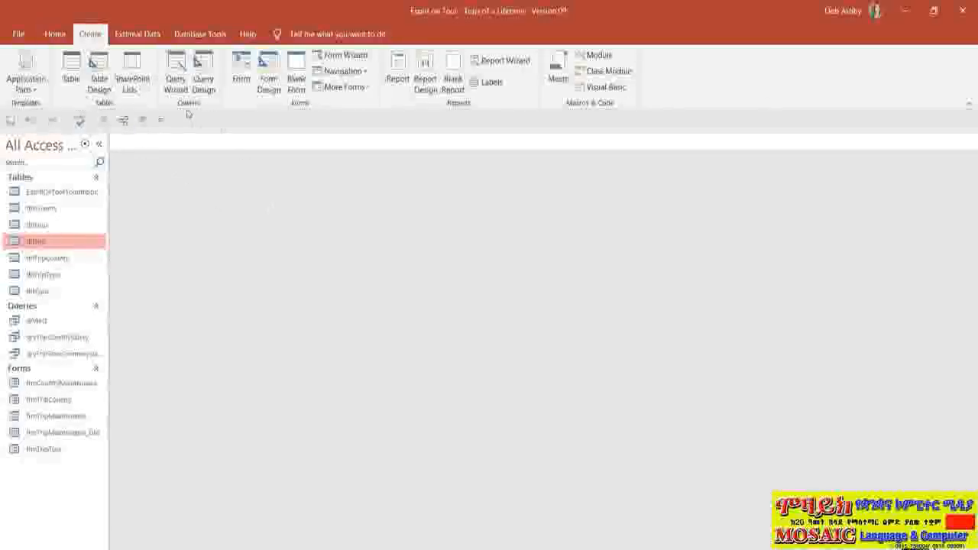
click(175, 80)
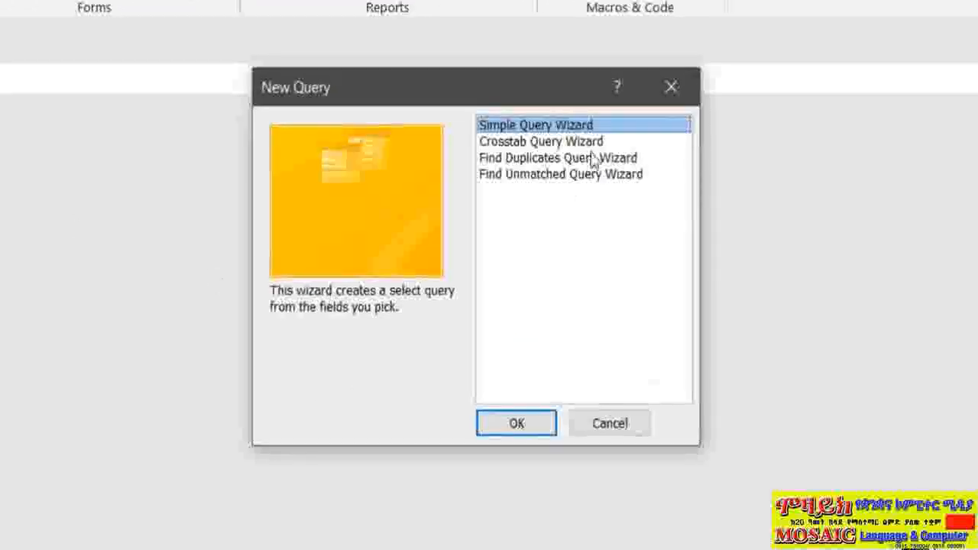
drag(526, 79, 438, 123)
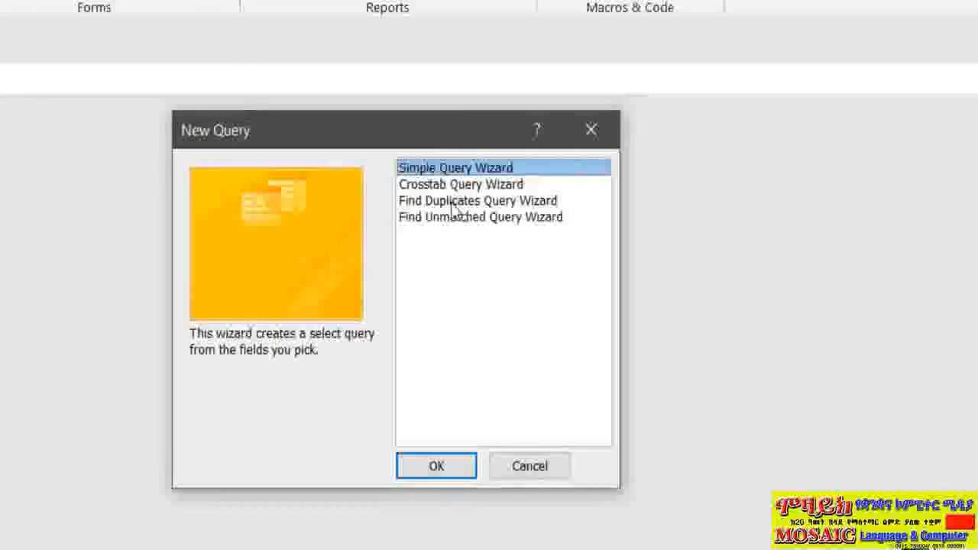
click(454, 201)
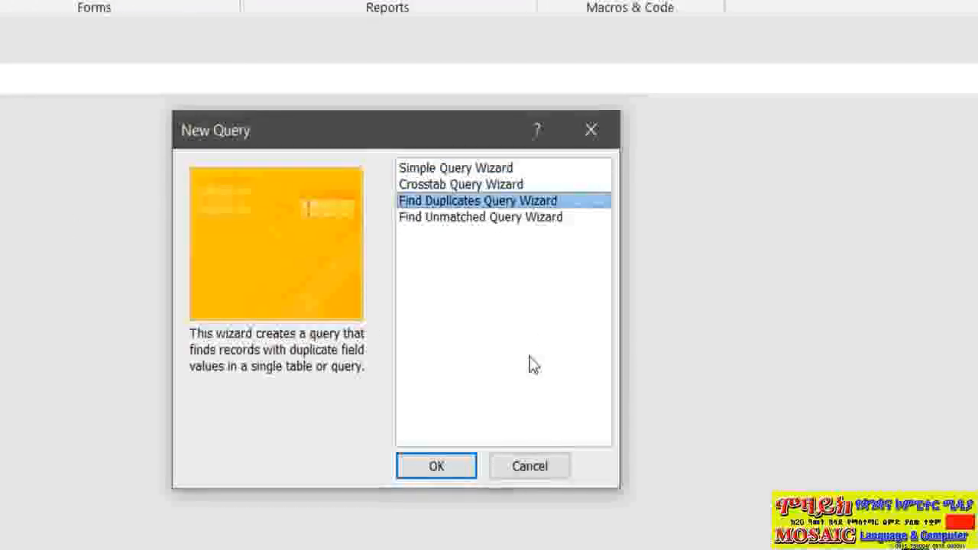
click(429, 220)
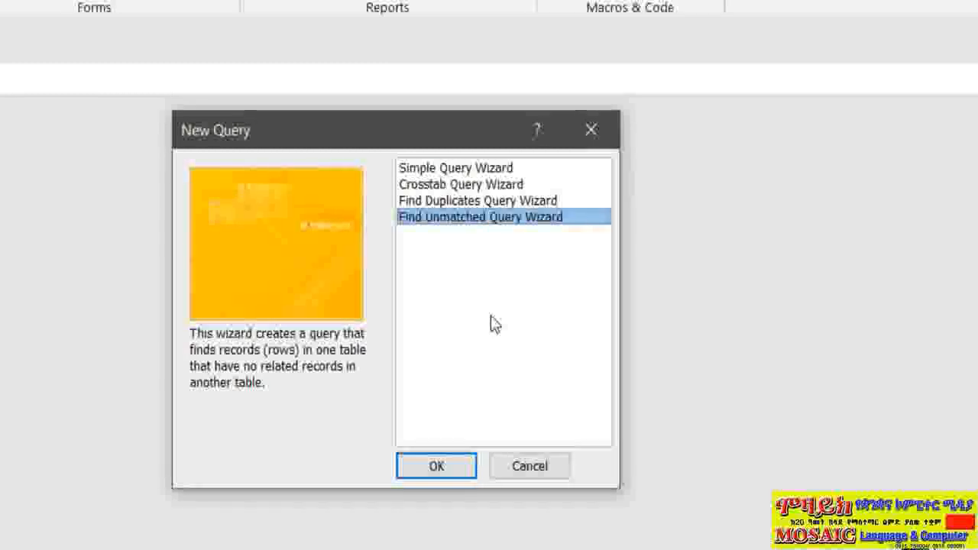
click(434, 475)
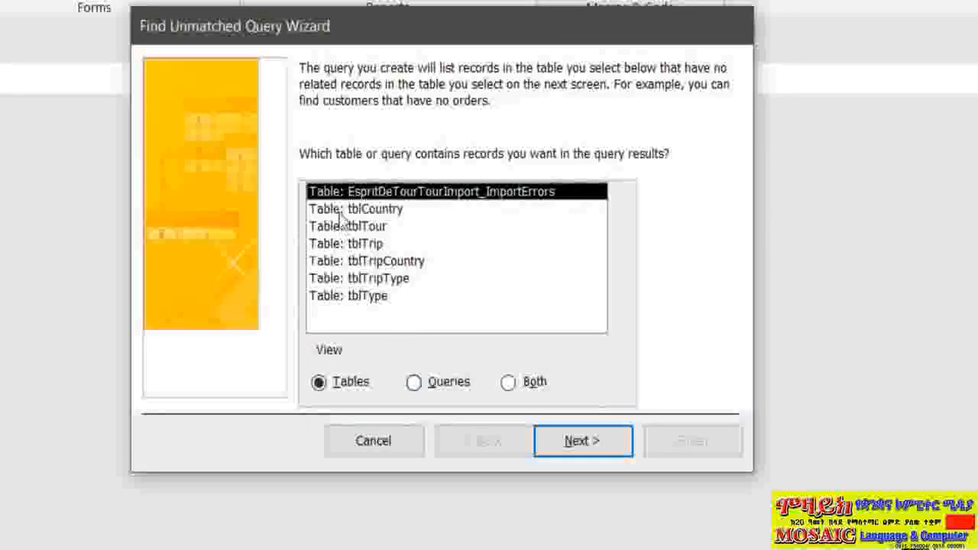
Choose tblCountry as the table whose unmatched records are listed and tblTripCountry as the table with related records
click(340, 215)
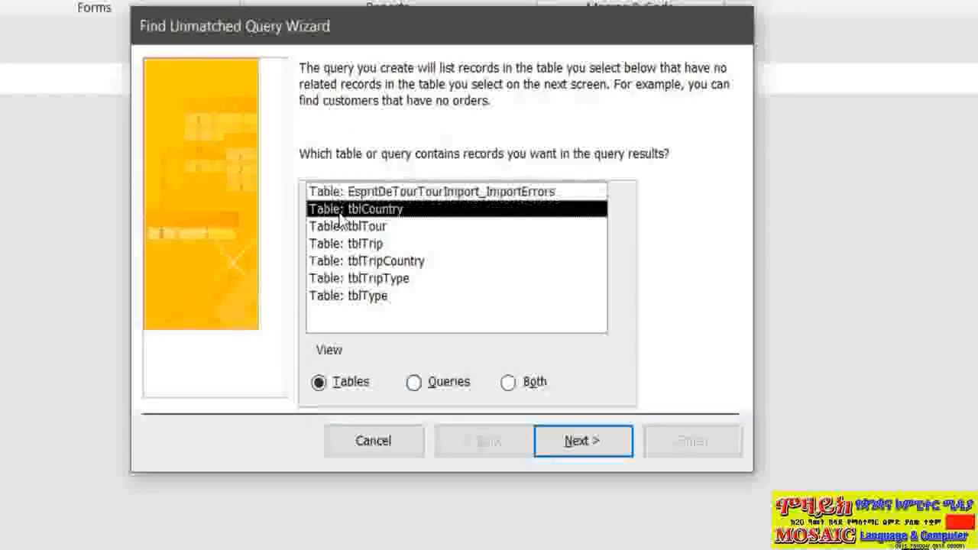
click(578, 442)
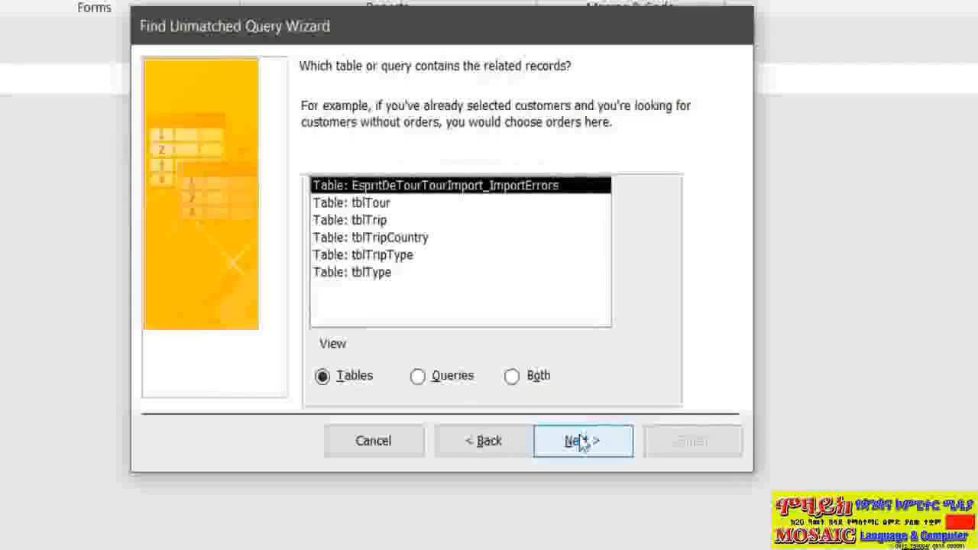
click(408, 238)
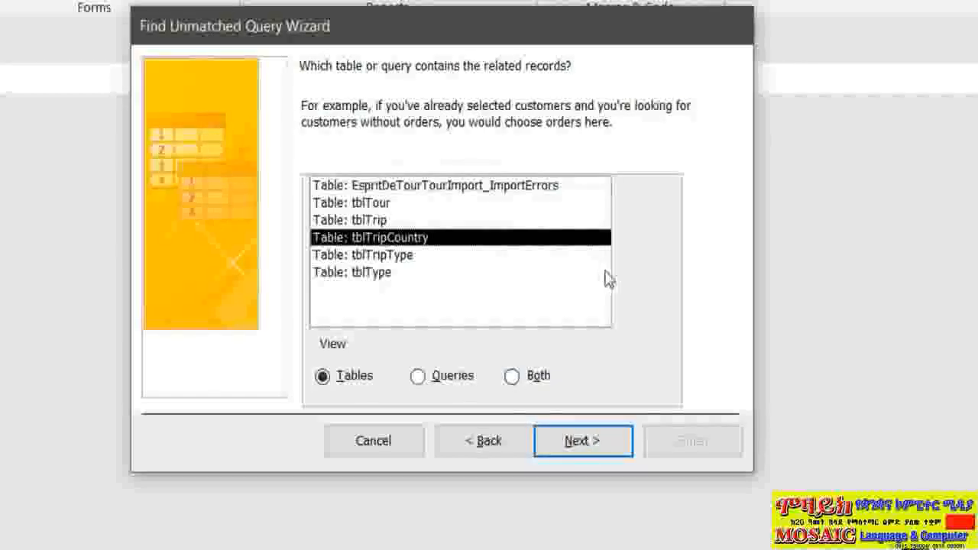
click(599, 448)
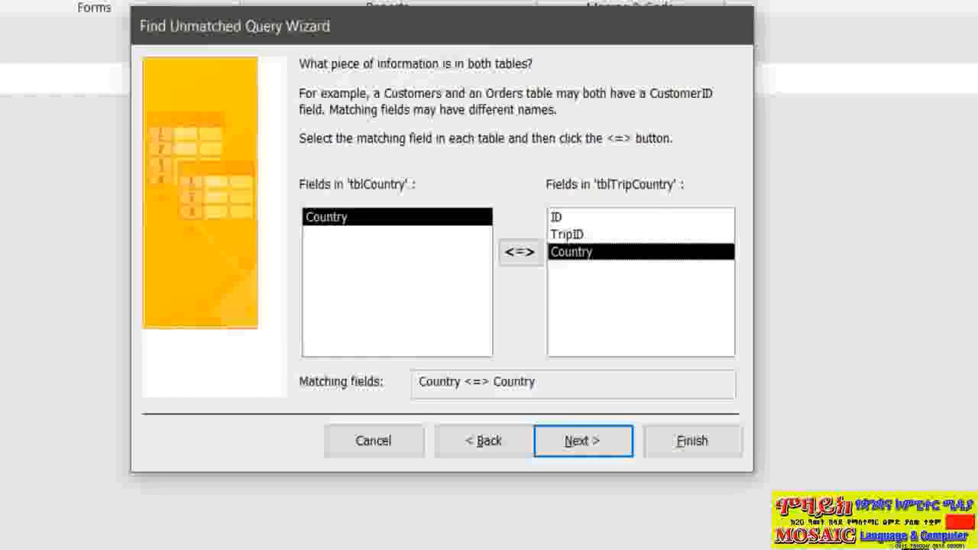
Accept Country as the matching field in both tables and include the Country field in the query results
click(578, 450)
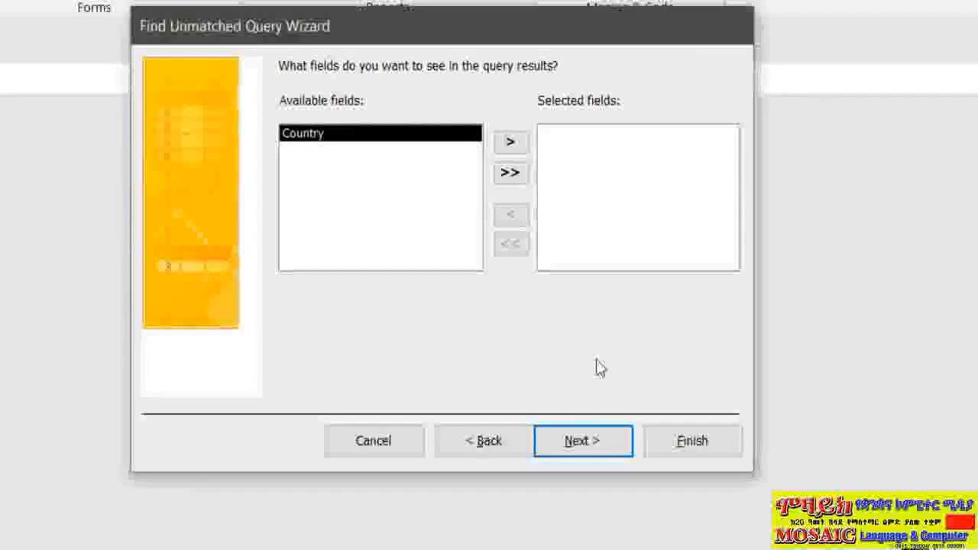
click(511, 143)
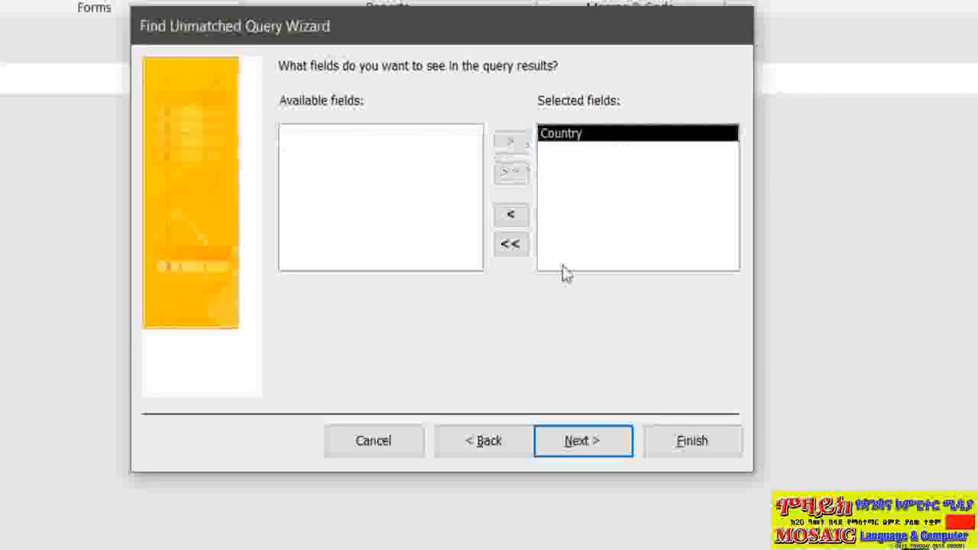
Name the unmatched query qryCountyNotVisited and finish the wizard with the option to view the results
click(595, 447)
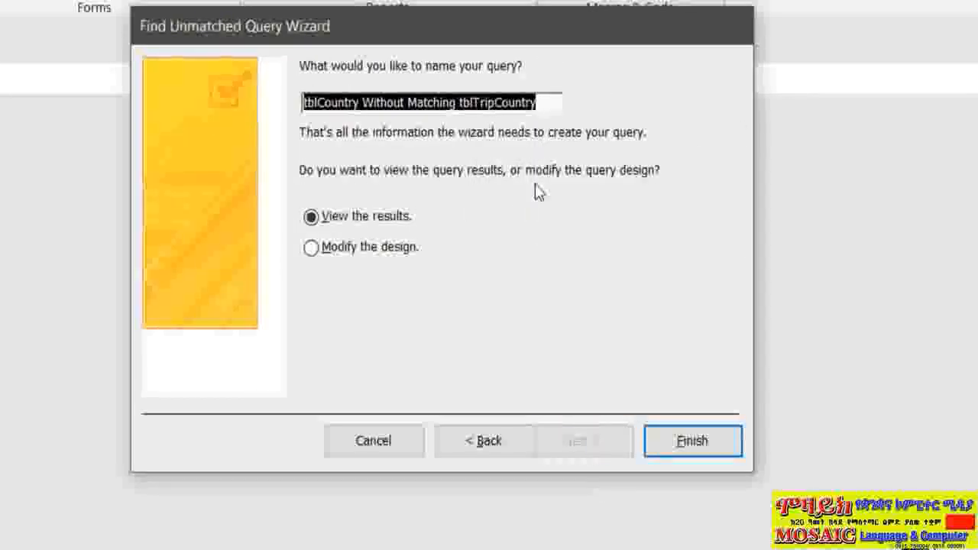
text(qry)
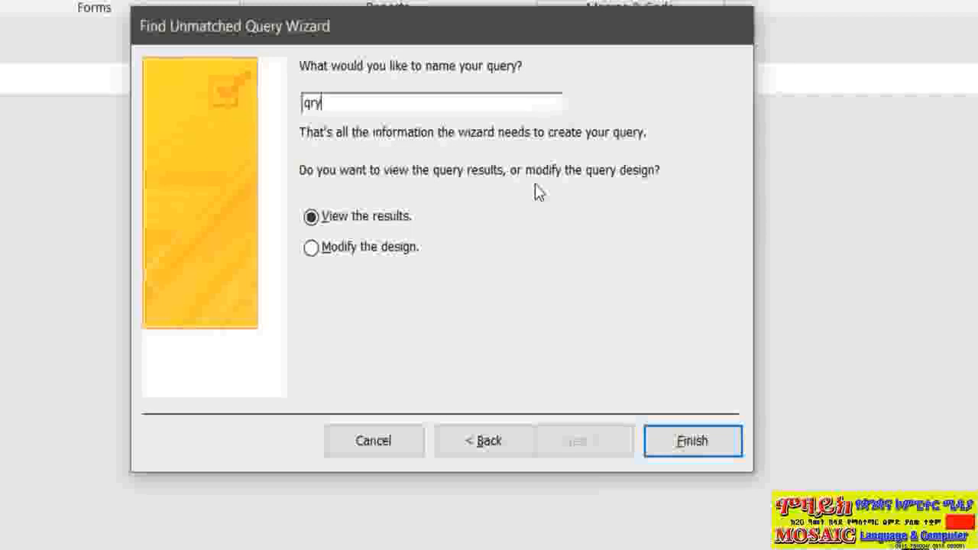
text(Coun)
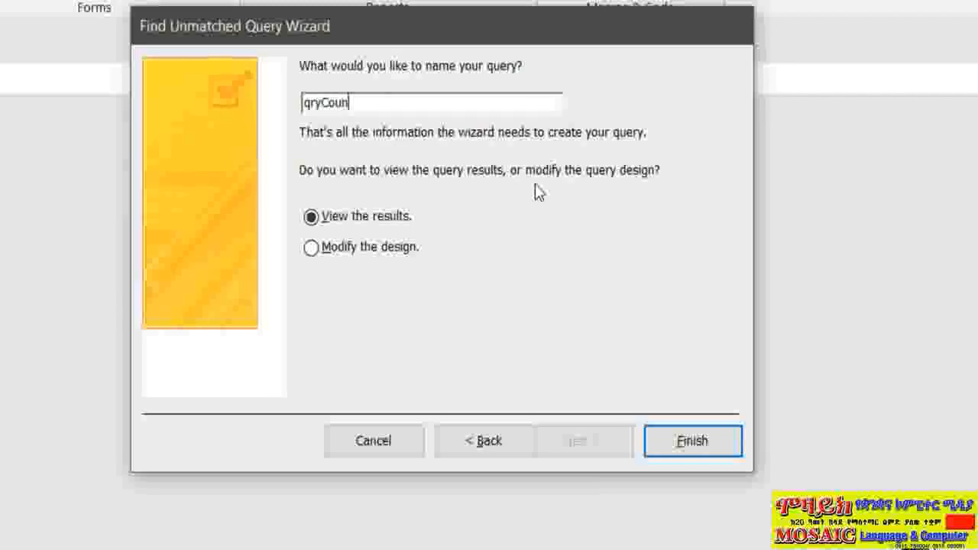
text(tyNot)
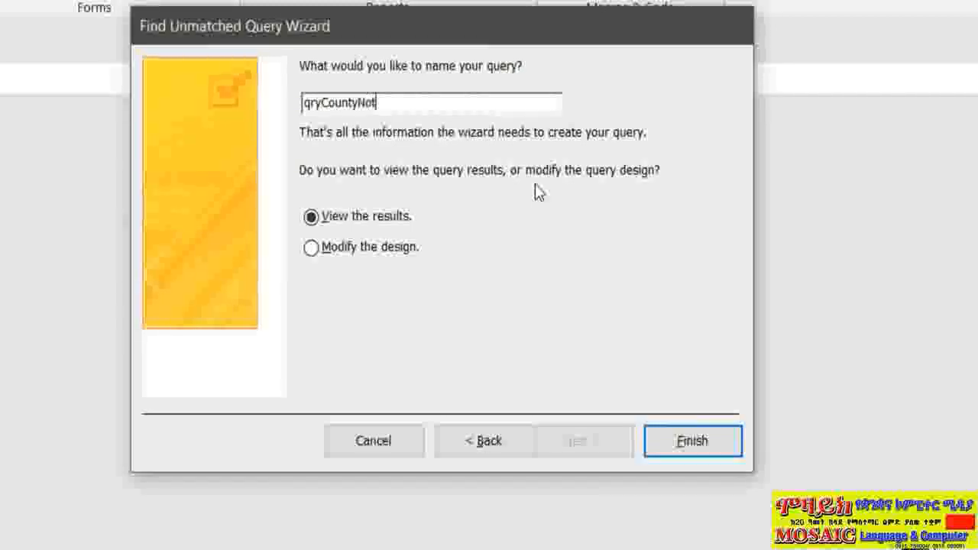
text(Visit)
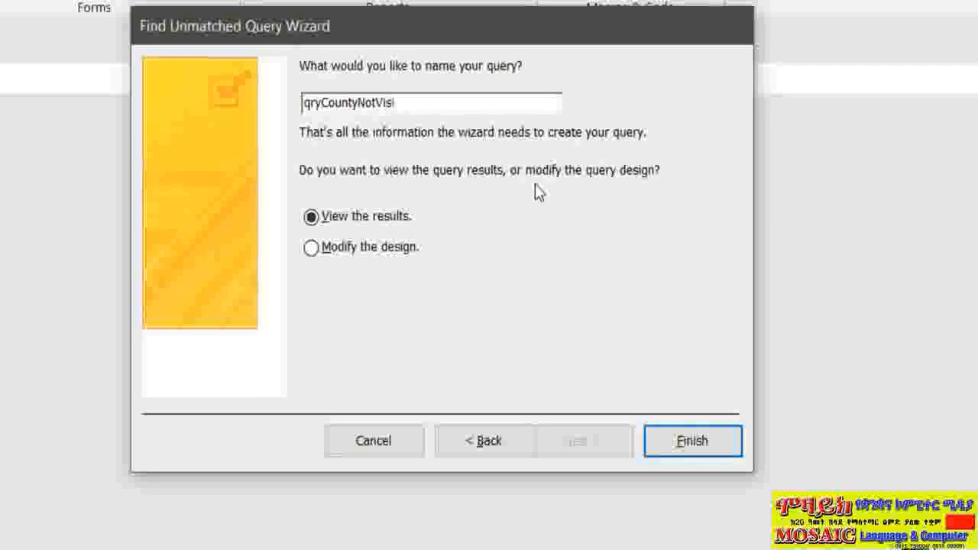
text(ed)
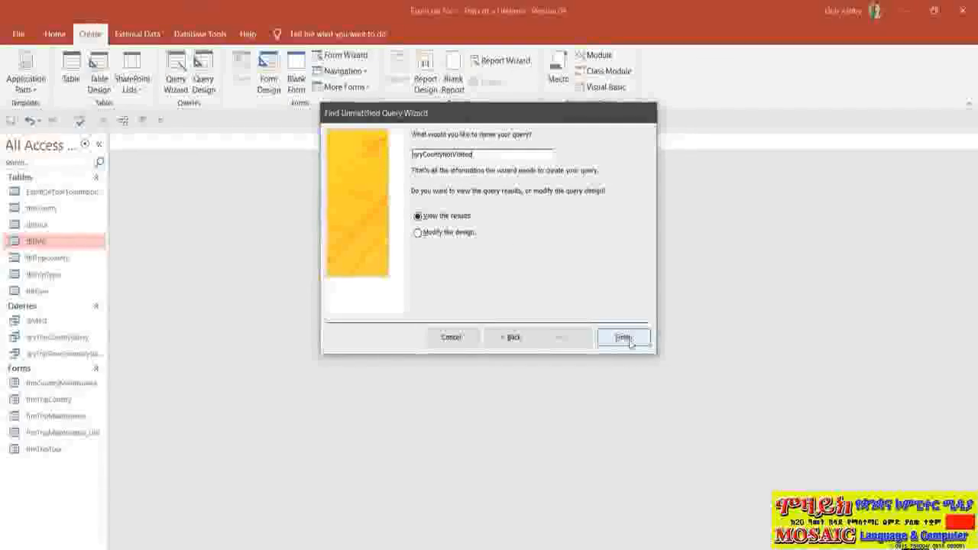
click(674, 413)
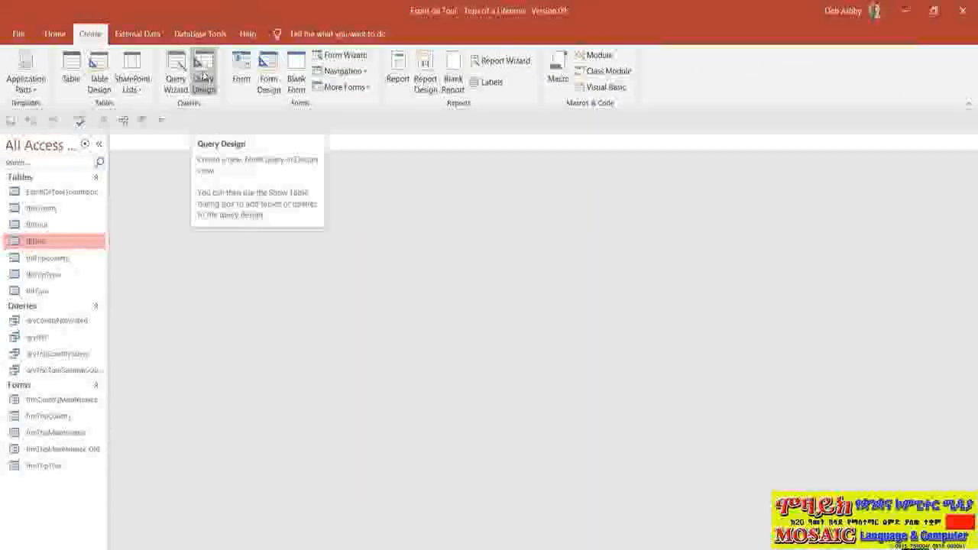
Create a new query in design view based on tblTour and change it to an update query
click(203, 74)
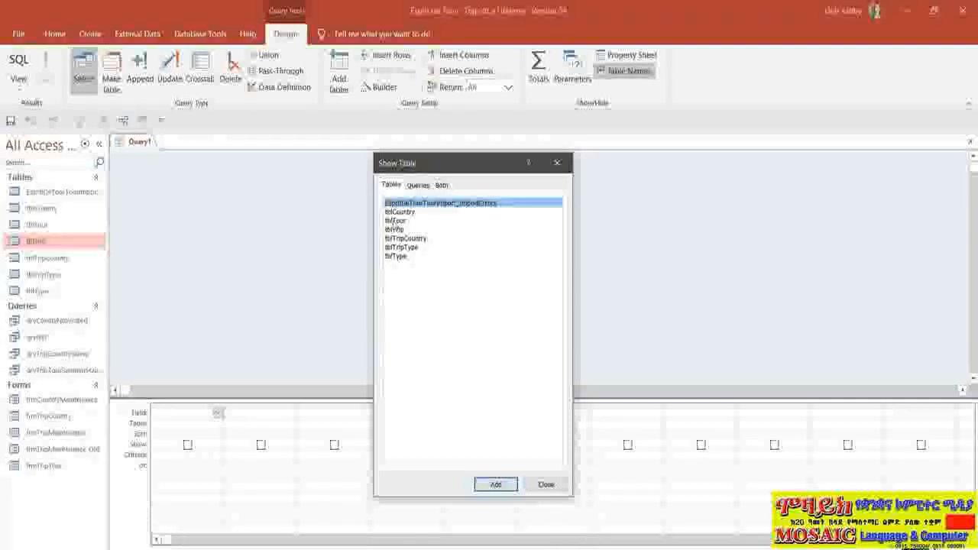
click(400, 221)
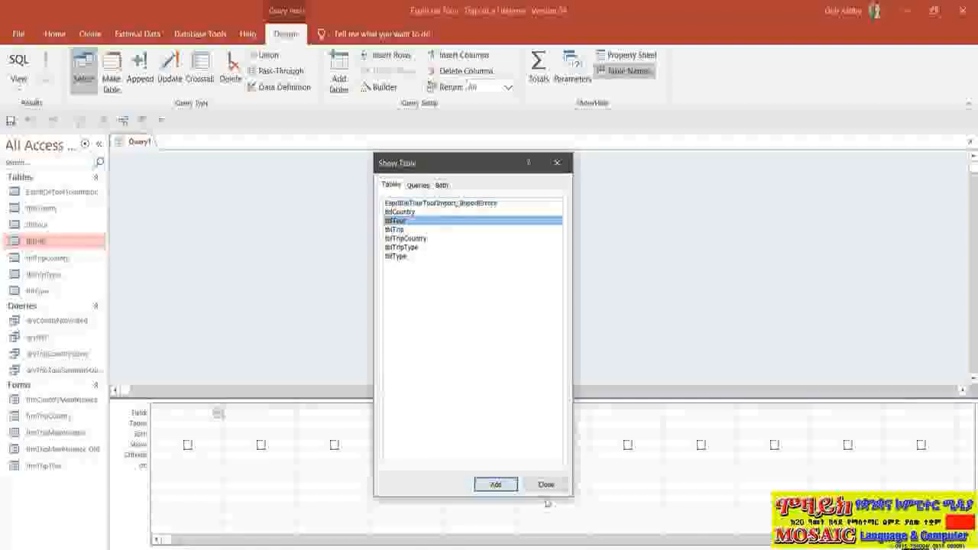
click(500, 486)
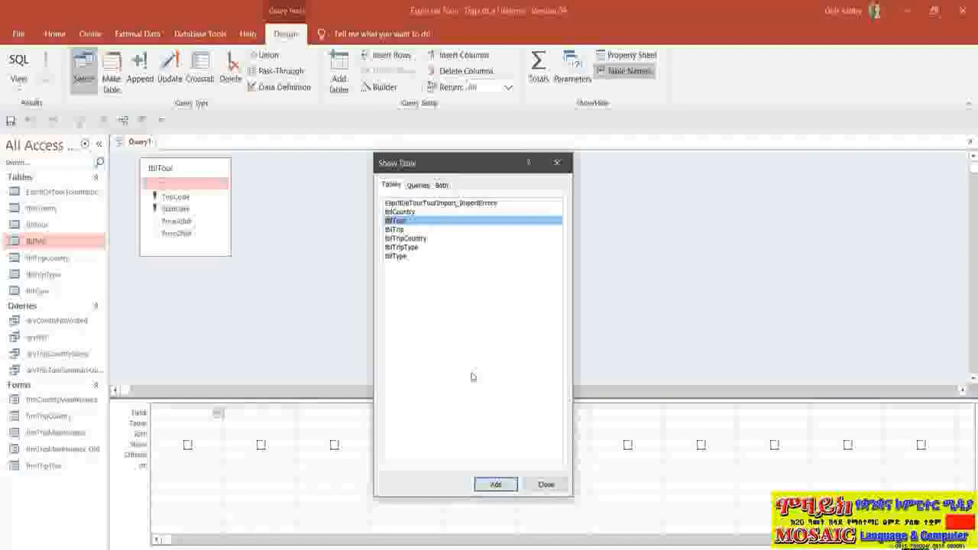
click(549, 485)
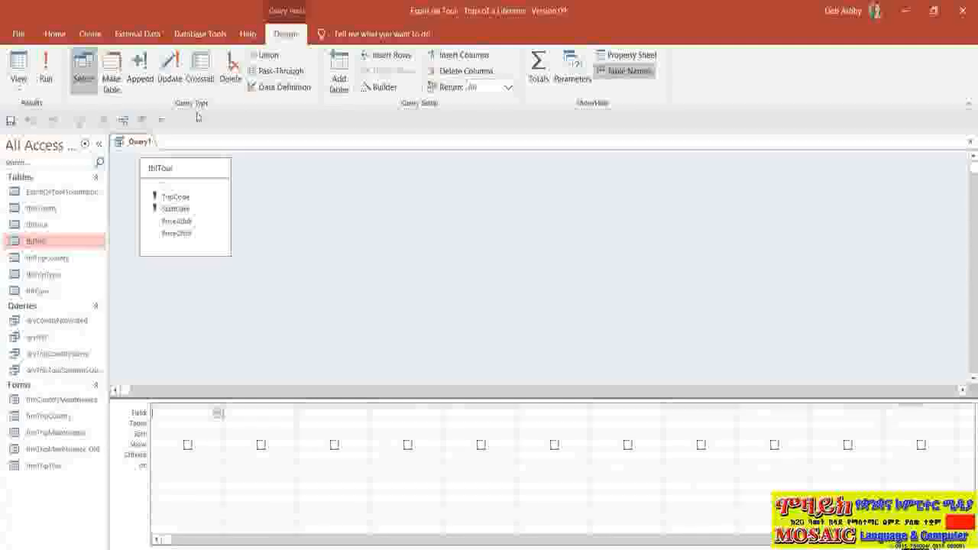
click(170, 72)
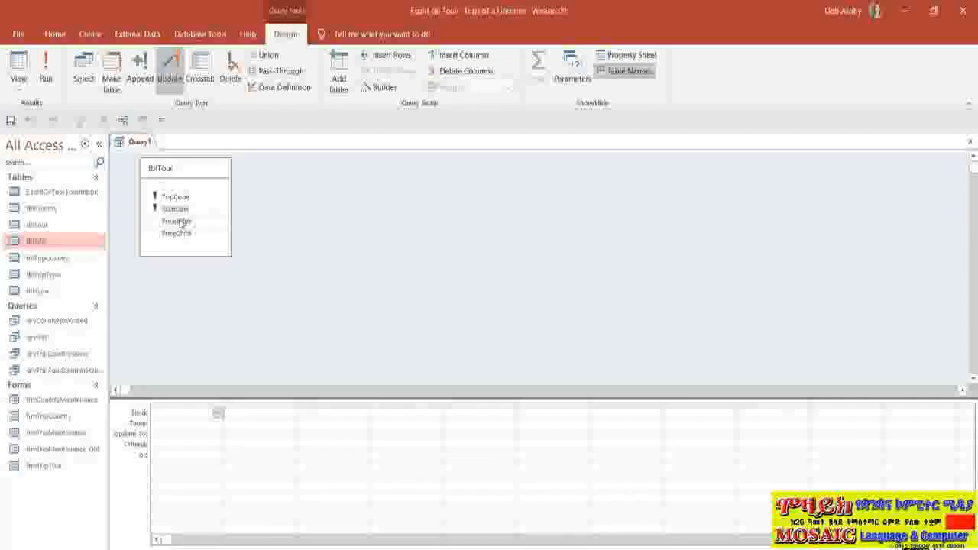
Add the PriceAdult field to the query grid and set its Update To expression to [PriceAdult]+10
drag(181, 222, 183, 421)
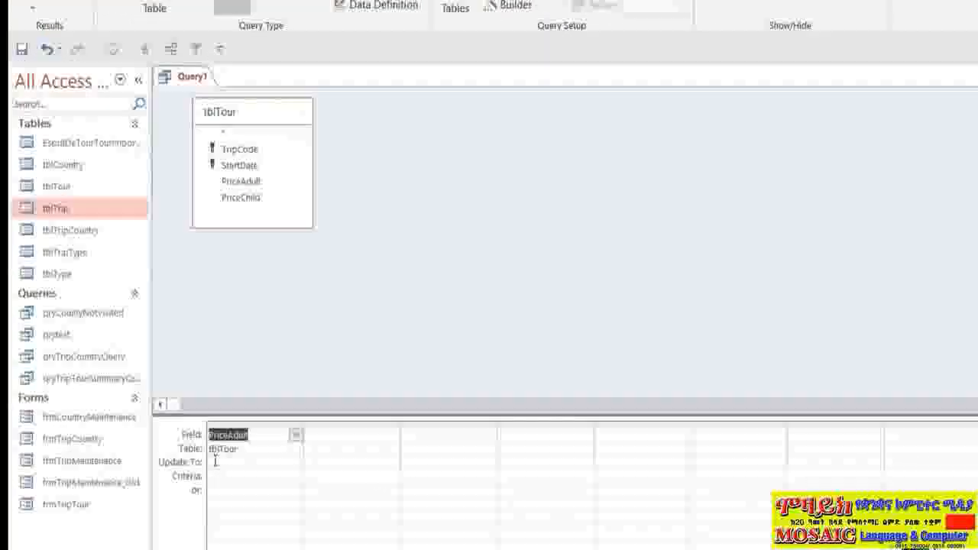
click(215, 461)
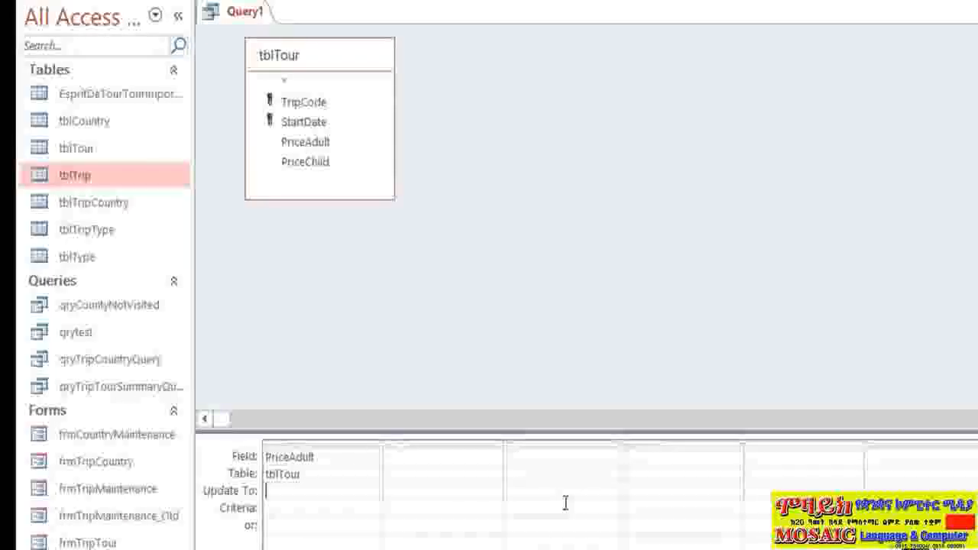
text([Pric)
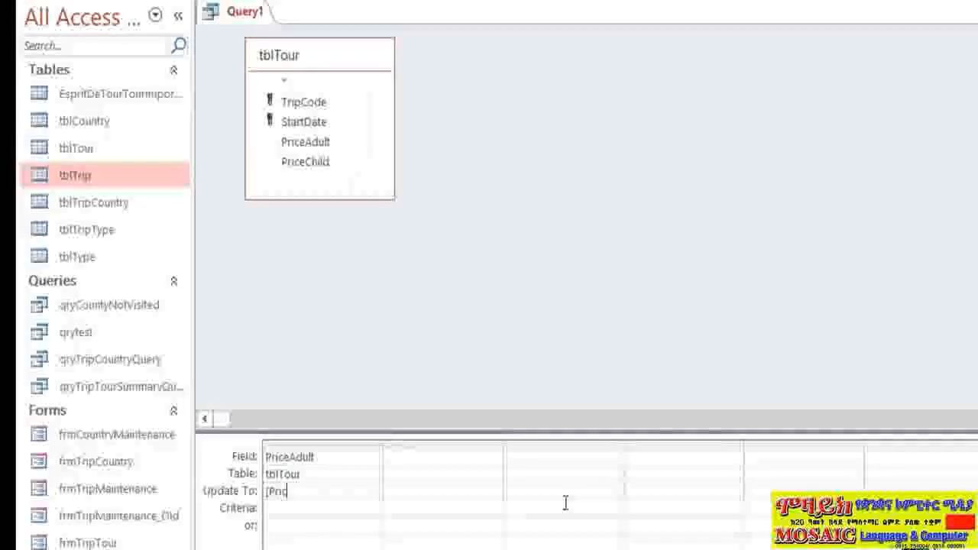
text(eAdult)
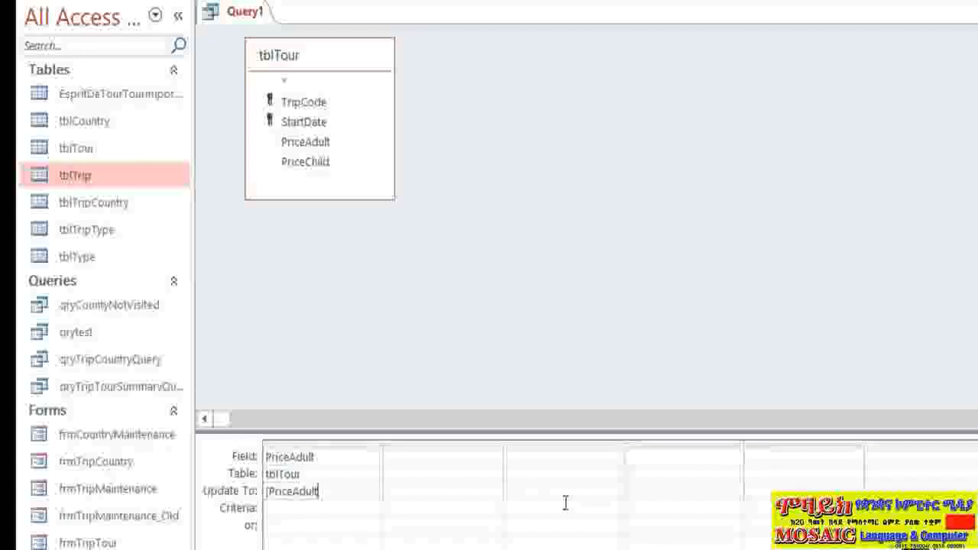
text(])
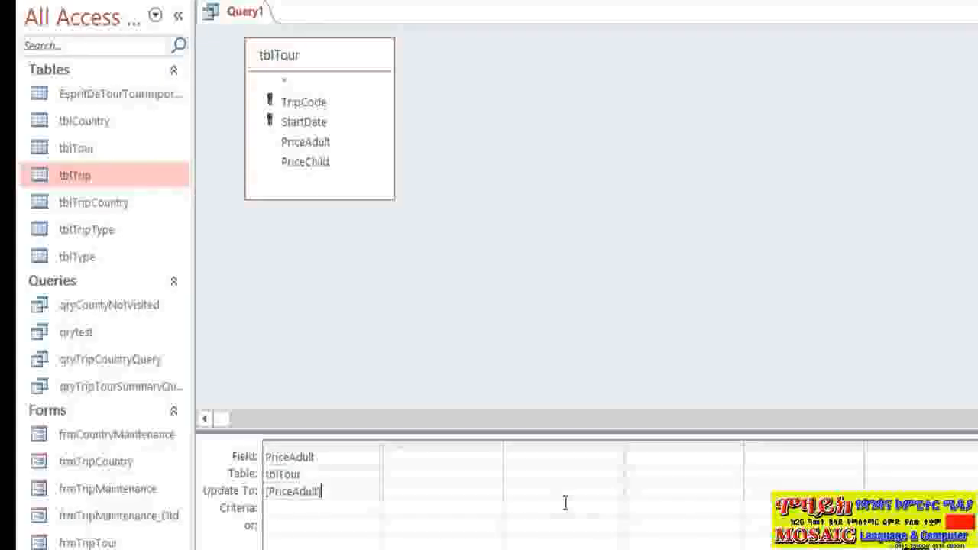
text(+10)
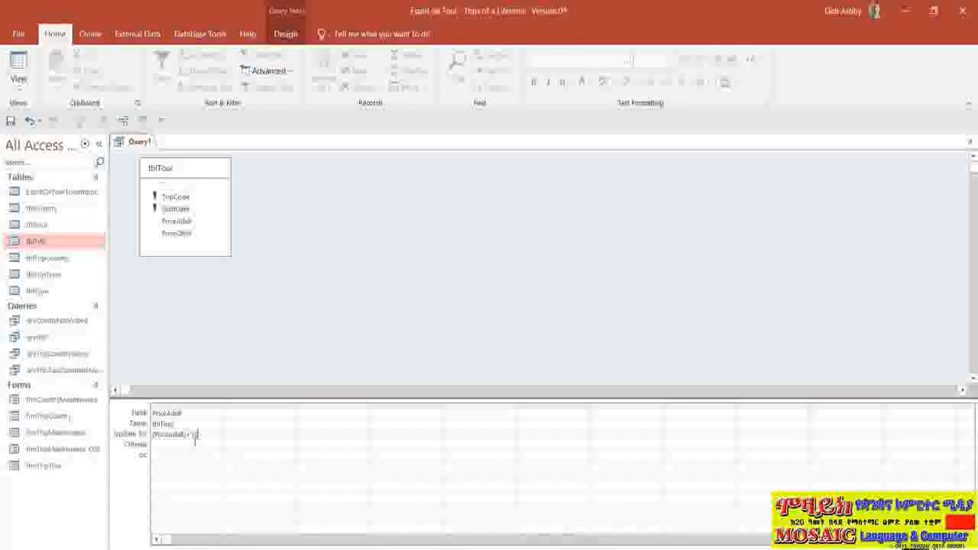
Check the current prices in the tblTour datasheet and view the update query's SQL statement
double_click(45, 226)
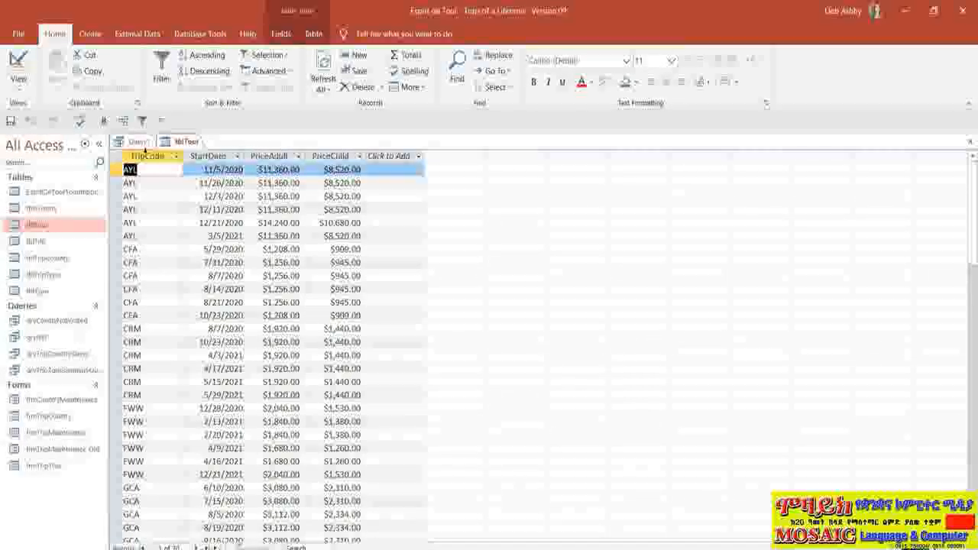
click(135, 143)
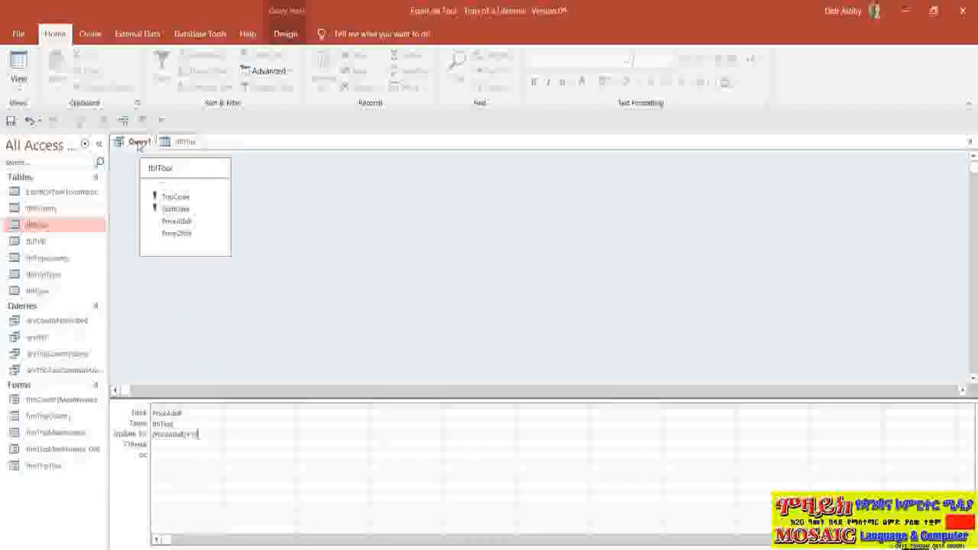
right_click(138, 145)
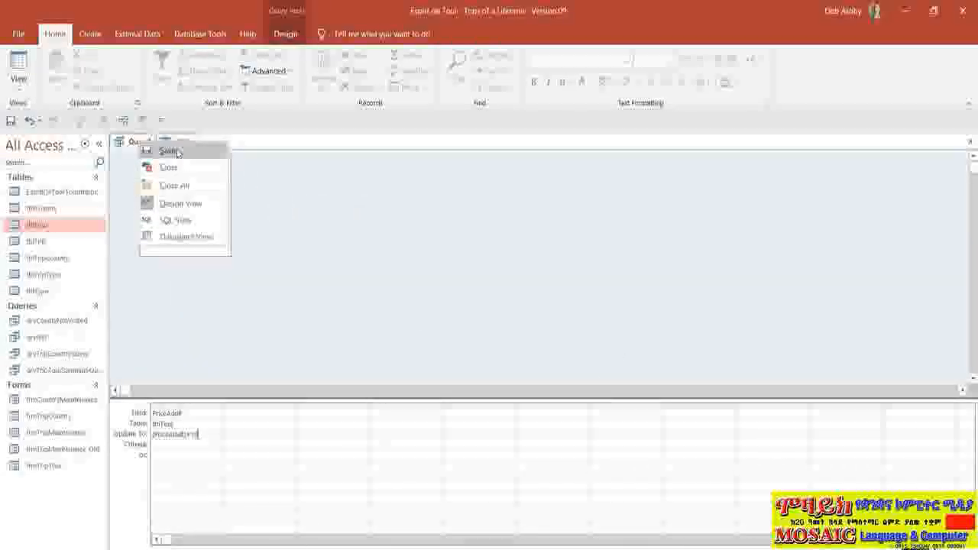
click(182, 221)
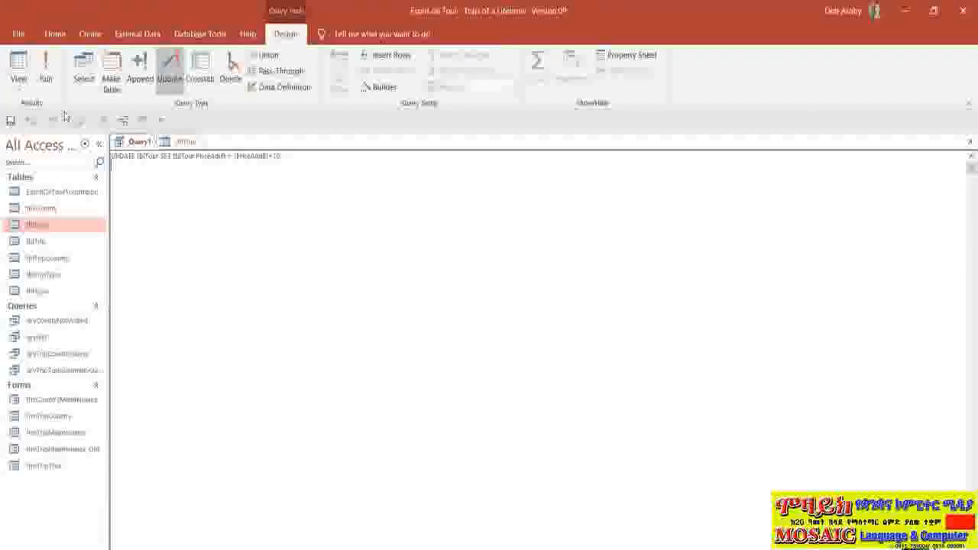
Run the update query on tblTour, accept the record changes, and check the PriceAdult values before returning to the query
click(47, 74)
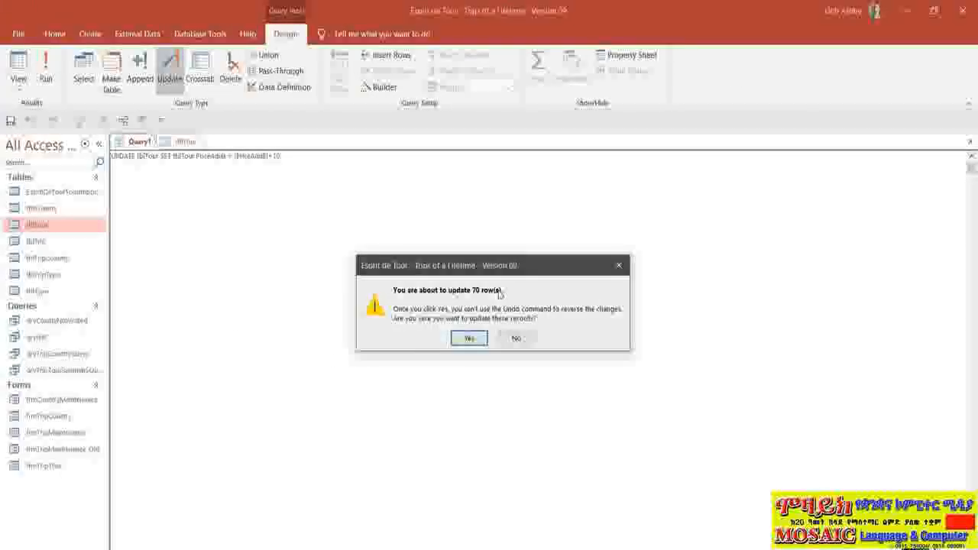
click(469, 341)
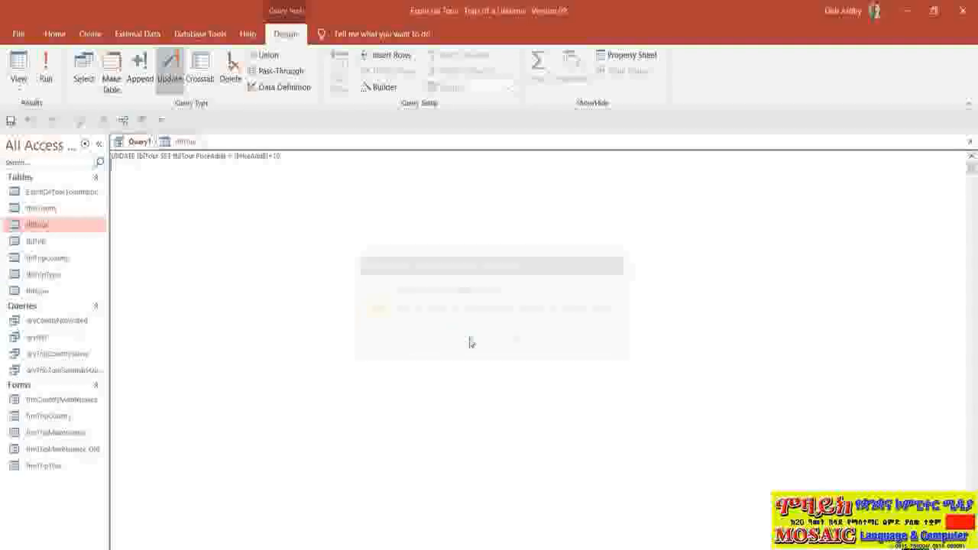
click(185, 142)
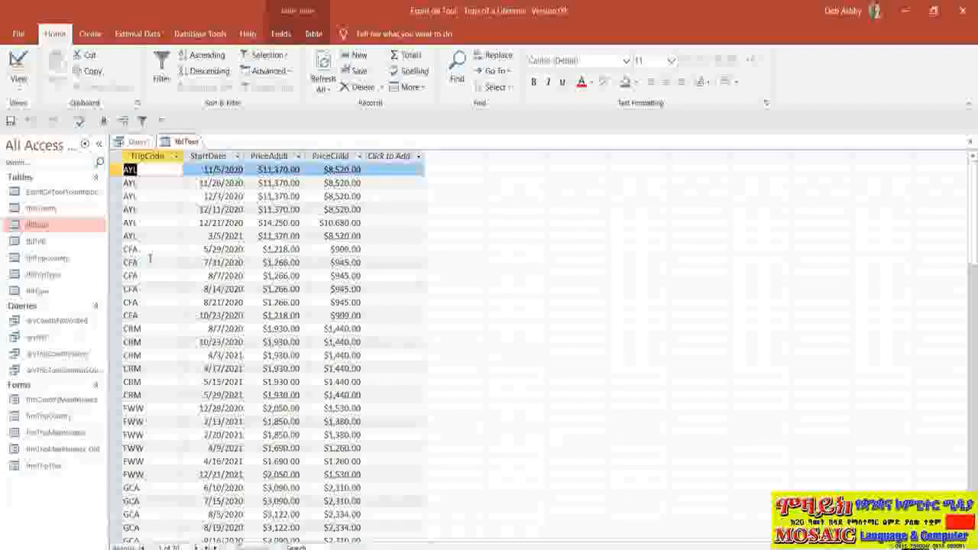
click(139, 143)
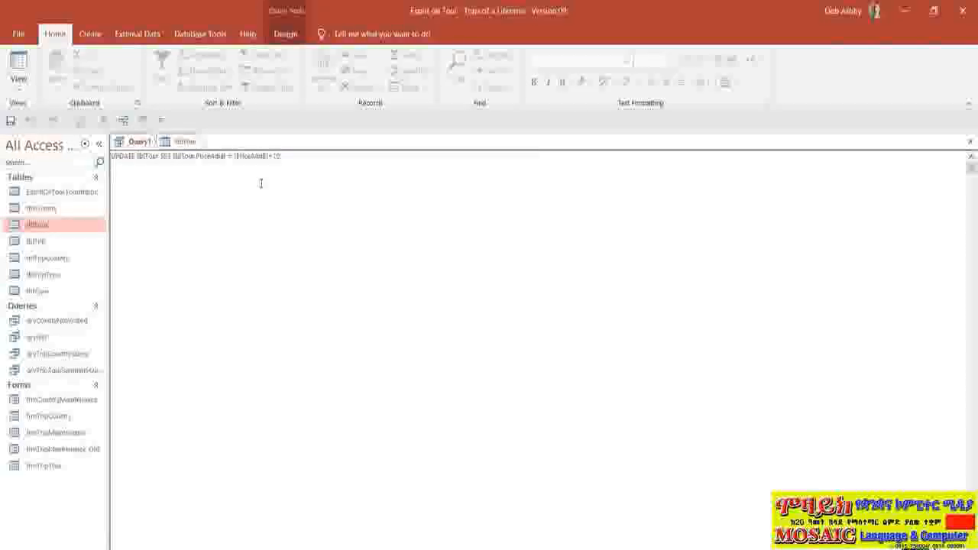